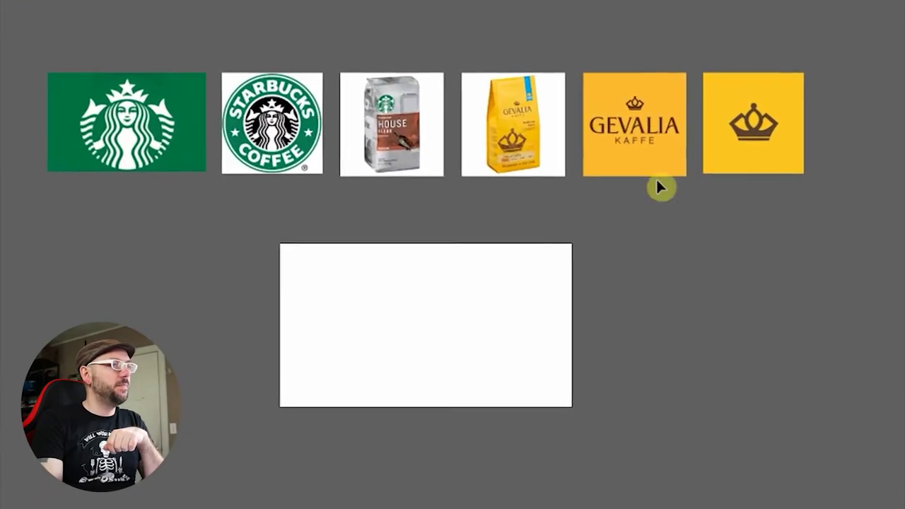
- Copy the Gevalia KAFFE logo into the empty artboard frame and fit the artboard to the window
{"action": "left_click_drag", "start_coordinate": [658, 185], "coordinate": [589, 217]}
{"action": "left_click_drag", "start_coordinate": [345, 305], "coordinate": [343, 327]}
{"action": "key", "text": "ctrl+shift+a"}
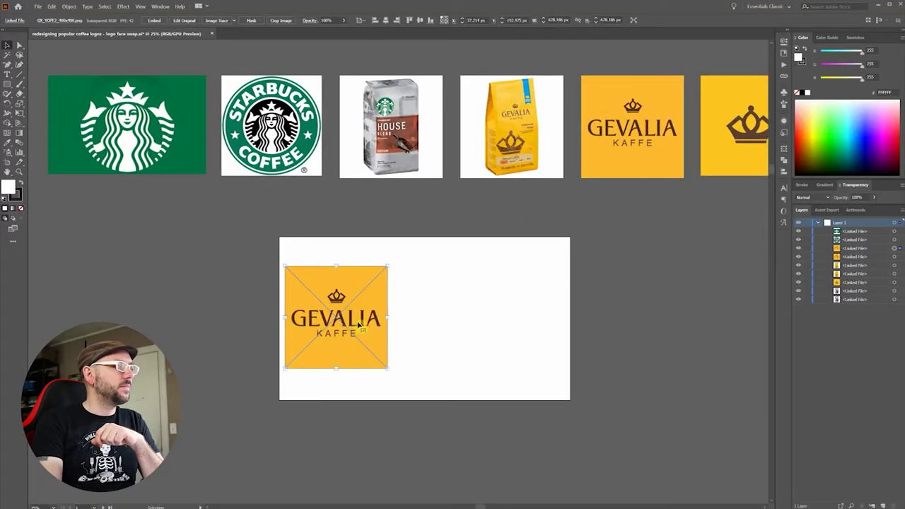
{"action": "key", "text": "ctrl+0"}
- Add a Lorem ipsum placeholder text object to the right of the logo
{"action": "key", "text": "t"}
{"action": "left_click", "coordinate": [450, 217]}
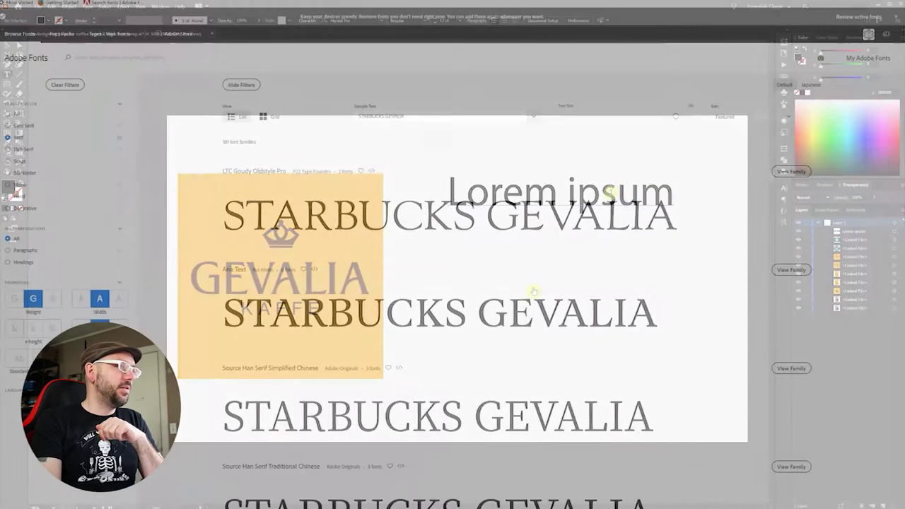
{"action": "scroll", "coordinate": [531, 290], "scroll_direction": "down", "scroll_amount": 15}
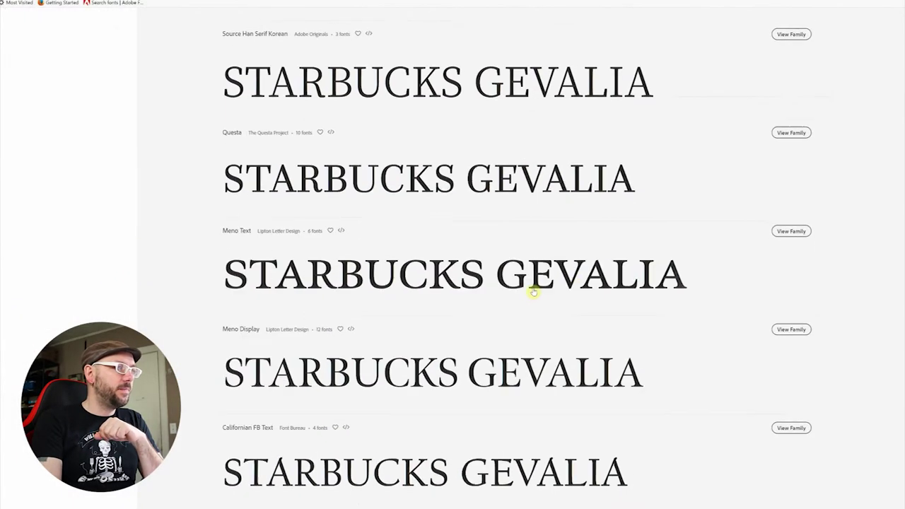
{"action": "scroll", "coordinate": [536, 302], "scroll_direction": "up", "scroll_amount": 1}
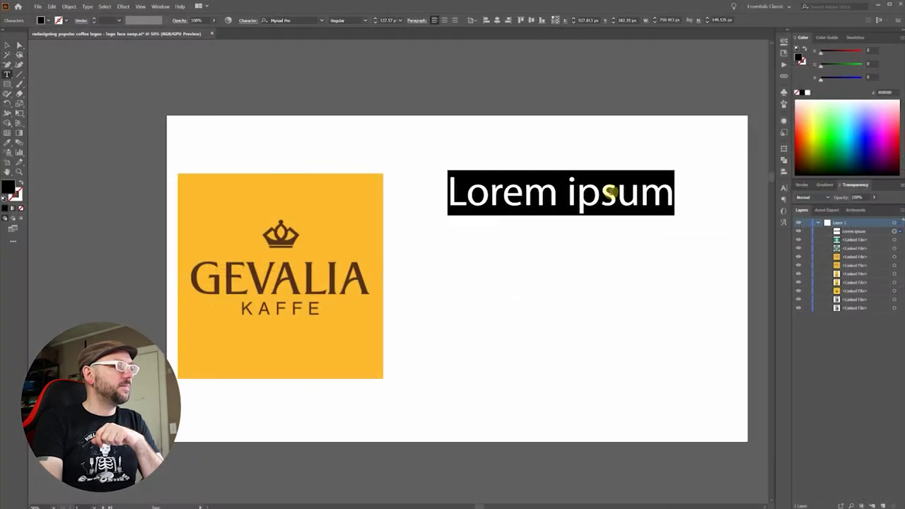
- Type STARBUCKS COFFEE, centre-align it, and move it lower on the artboard
{"action": "type", "text": "STARBUCKS"}
{"action": "key", "text": "Escape"}
{"action": "key", "text": "ctrl+shift+c"}
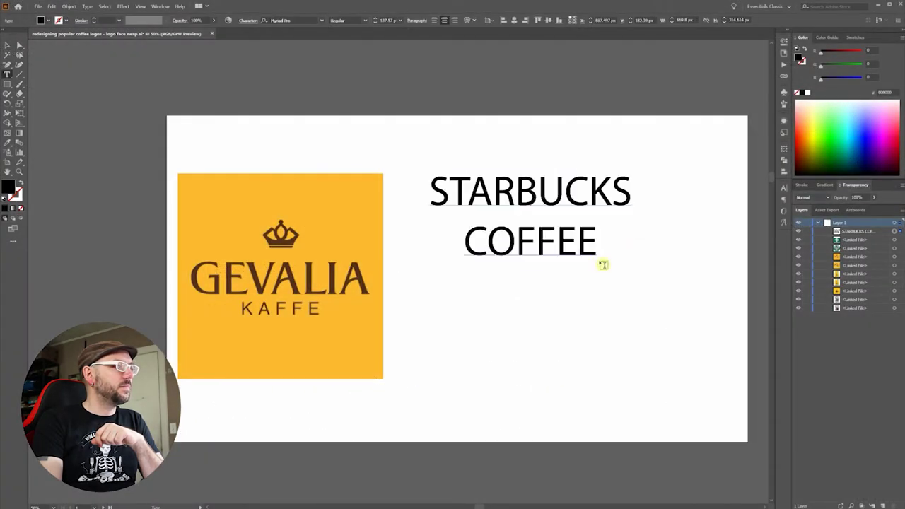
{"action": "left_click_drag", "start_coordinate": [563, 217], "coordinate": [569, 280]}
- Set COFFEE in TitlingGothicFB Normal Light using the Character panel
{"action": "left_click", "coordinate": [558, 263]}
{"action": "key", "text": "ctrl+a"}
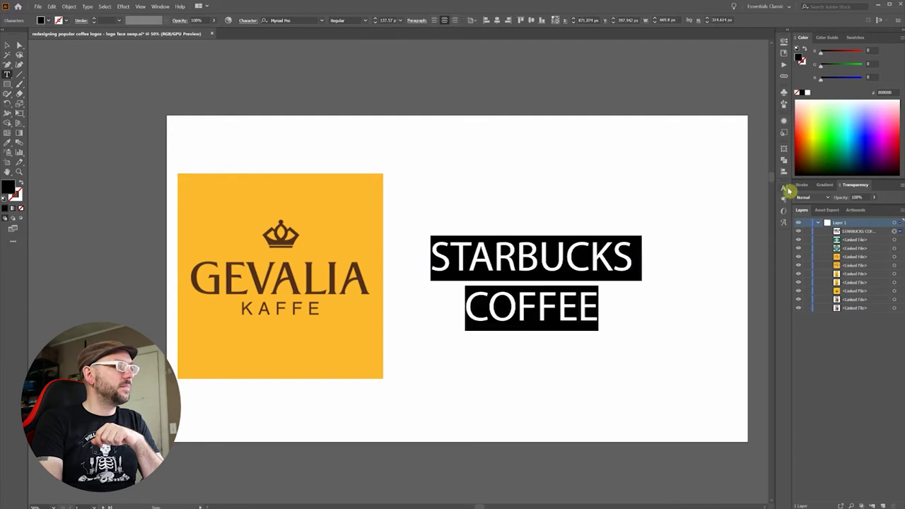
{"action": "left_click", "coordinate": [781, 189]}
{"action": "left_click", "coordinate": [721, 197]}
{"action": "type", "text": "Titli"}
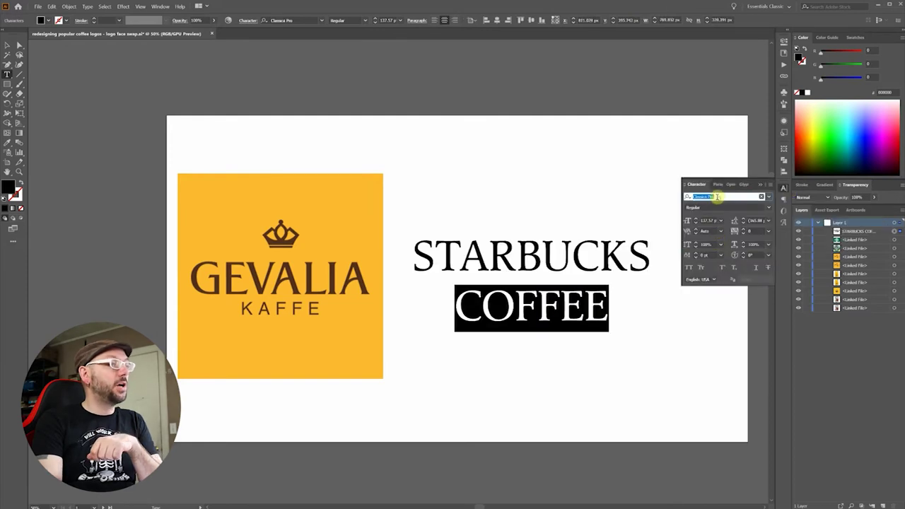
{"action": "left_click", "coordinate": [725, 237]}
{"action": "scroll", "coordinate": [697, 224], "scroll_direction": "down", "scroll_amount": 5}
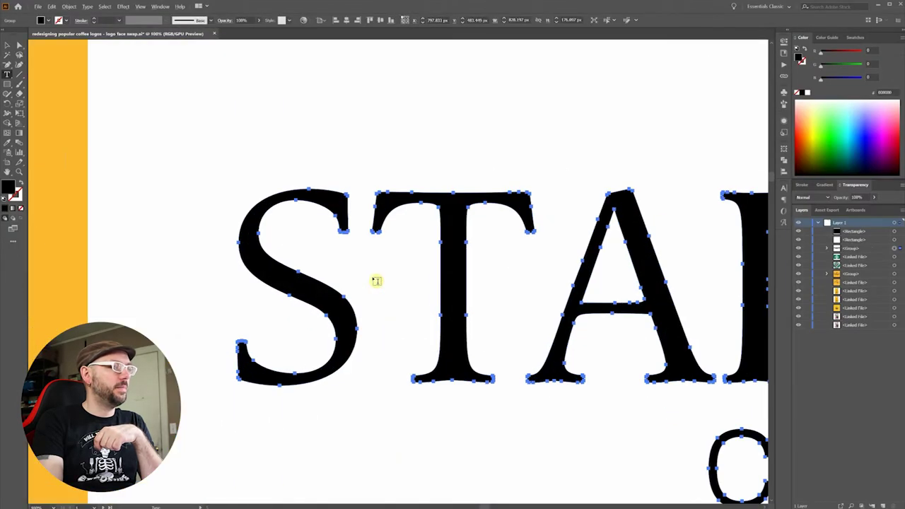
{"action": "scroll", "coordinate": [376, 282], "scroll_direction": "up", "scroll_amount": 3}
- Edit the S's anchor points with the Direct Selection and Pen tools
{"action": "key", "text": "a"}
{"action": "left_click", "coordinate": [339, 212]}
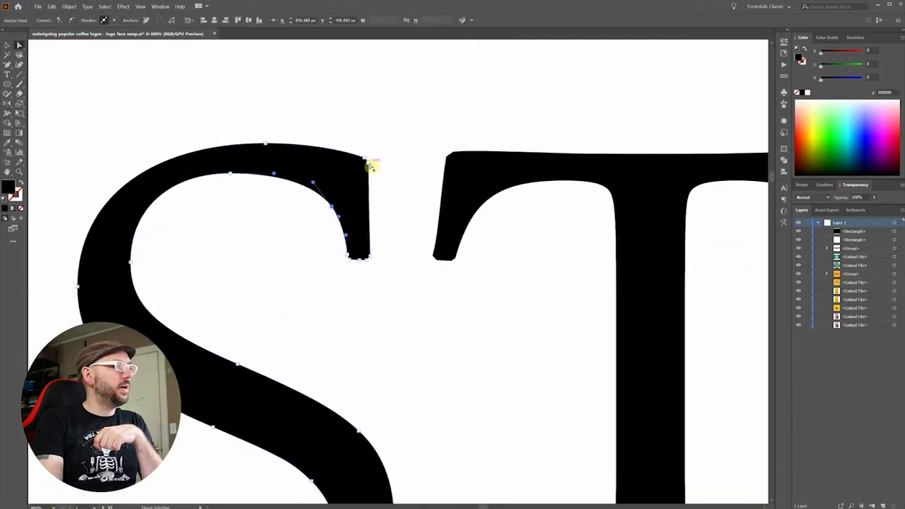
{"action": "key", "text": "p"}
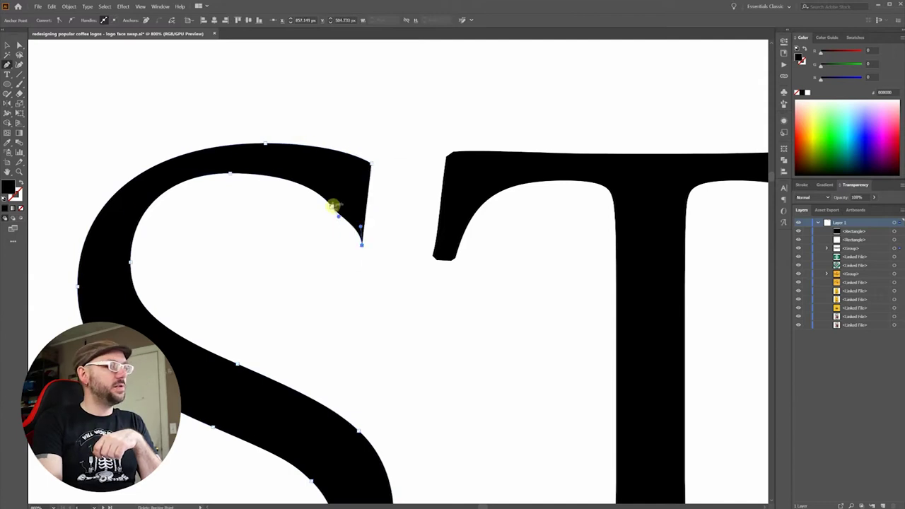
{"action": "scroll", "coordinate": [375, 163], "scroll_direction": "down", "scroll_amount": 6}
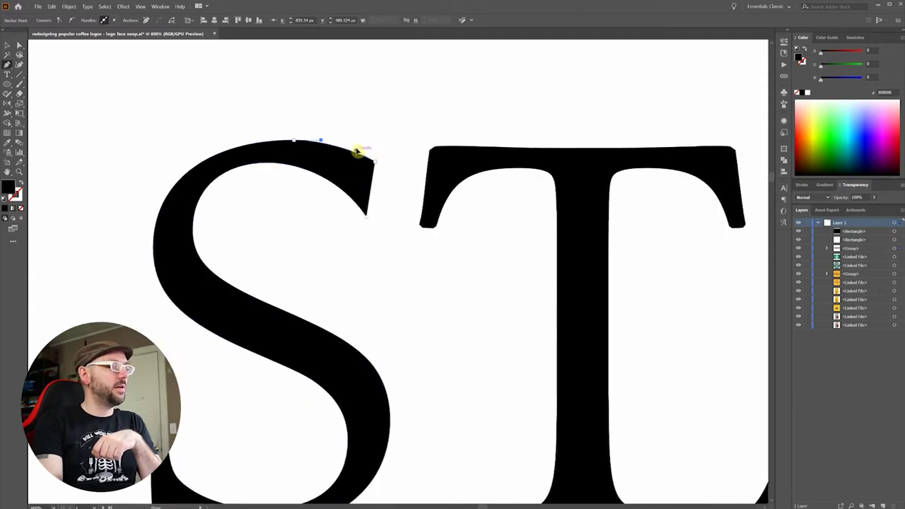
- Reflect-copy the S's top terminal onto its bottom and adjust the lower curve
{"action": "key", "text": "m"}
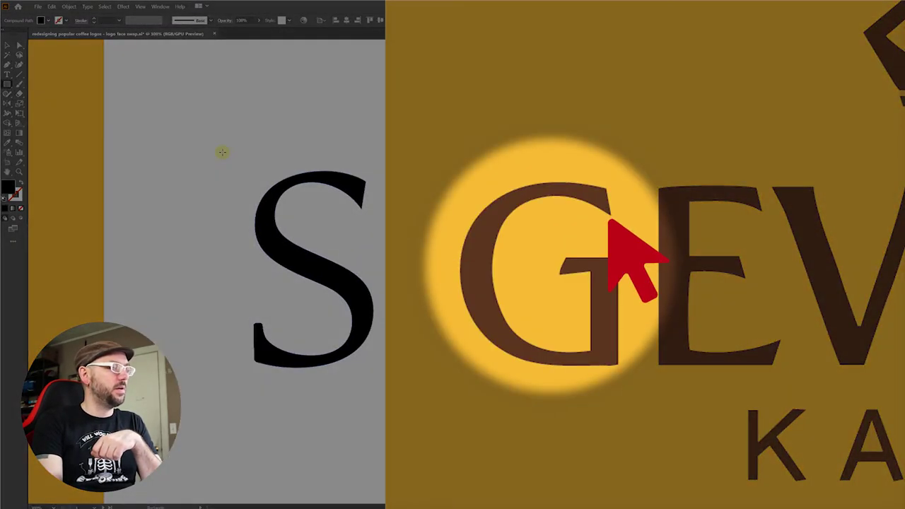
{"action": "left_click_drag", "start_coordinate": [222, 152], "coordinate": [371, 217]}
{"action": "key", "text": "o"}
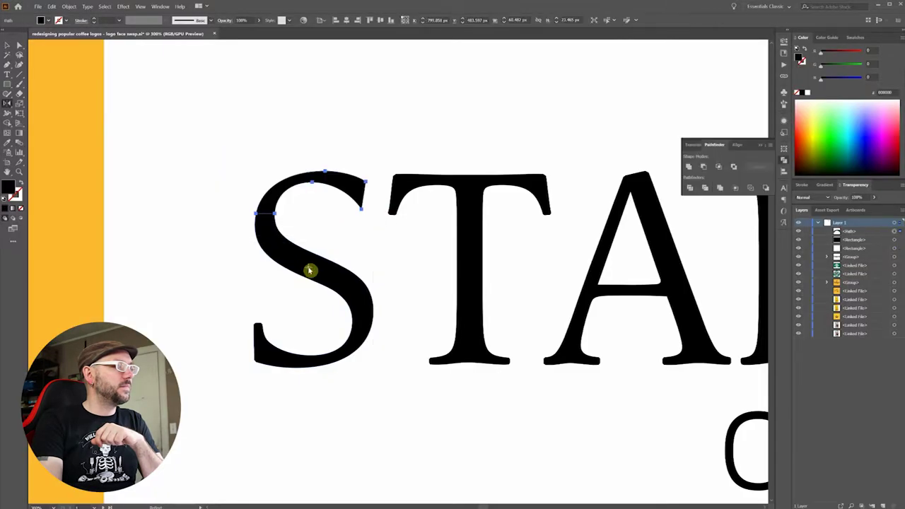
{"action": "left_click", "coordinate": [309, 269], "text": "alt"}
{"action": "left_click", "coordinate": [756, 164]}
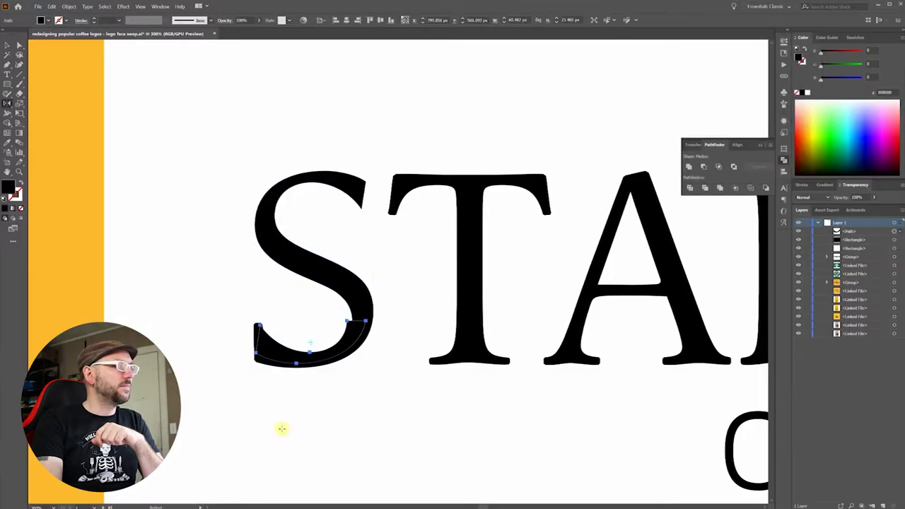
{"action": "scroll", "coordinate": [281, 429], "scroll_direction": "up", "scroll_amount": 2}
{"action": "left_click_drag", "start_coordinate": [460, 240], "coordinate": [462, 240]}
{"action": "scroll", "coordinate": [462, 241], "scroll_direction": "up", "scroll_amount": 1}
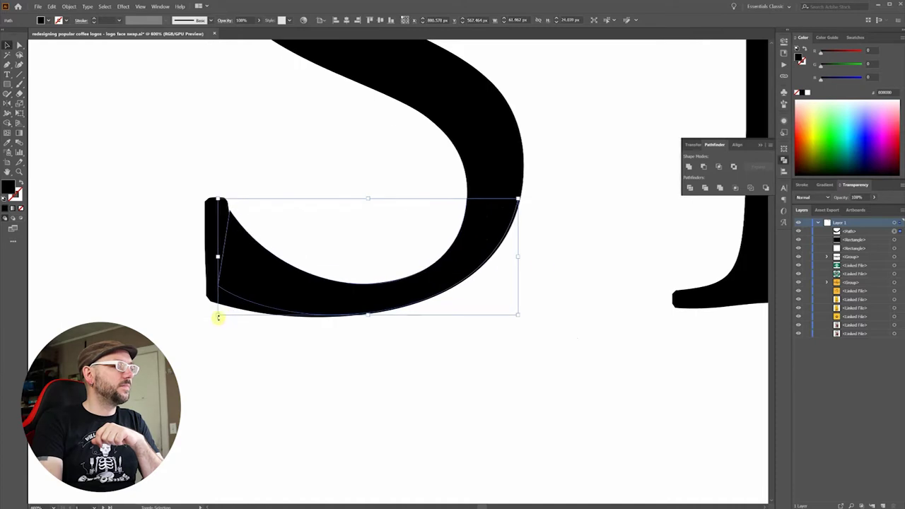
{"action": "left_click_drag", "start_coordinate": [519, 255], "coordinate": [520, 256]}
{"action": "scroll", "coordinate": [236, 208], "scroll_direction": "down", "scroll_amount": 3}
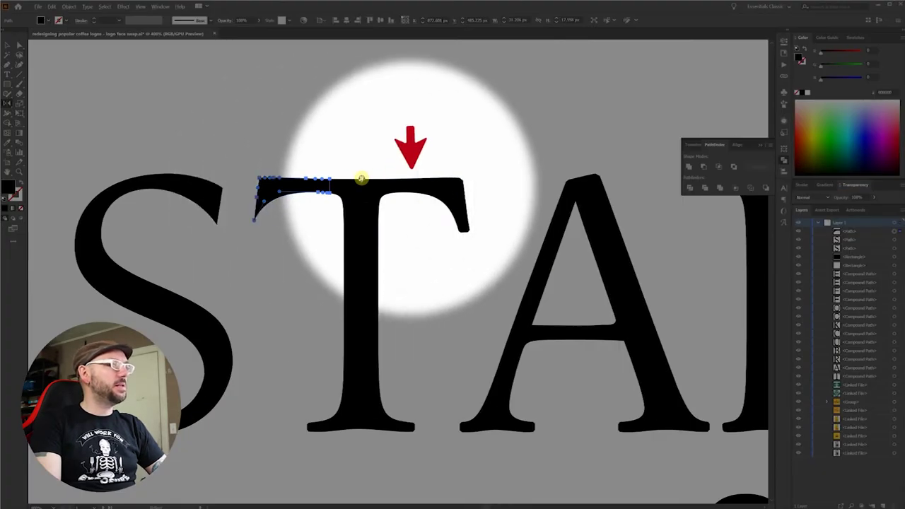
- Mirror the T's serif onto its other arm and cut a circle from the T with Minus Front
{"action": "left_click", "coordinate": [360, 179], "text": "alt"}
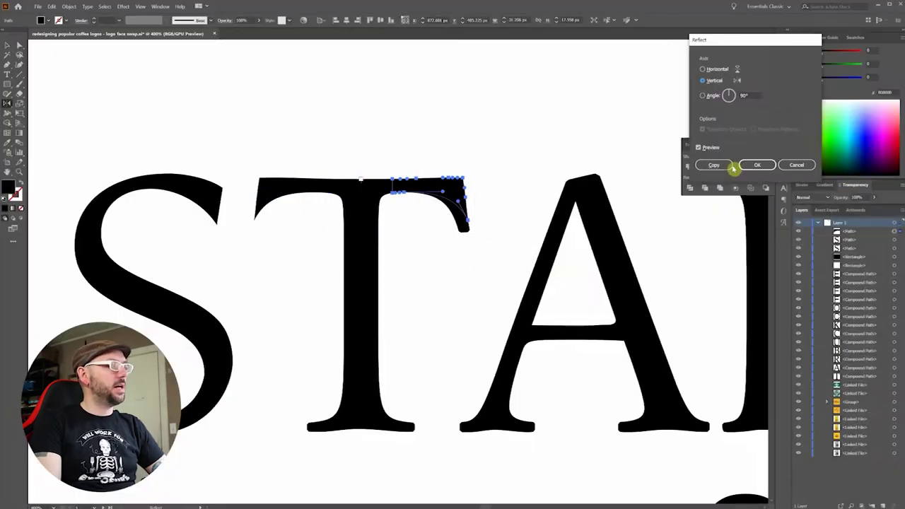
{"action": "left_click", "coordinate": [714, 167]}
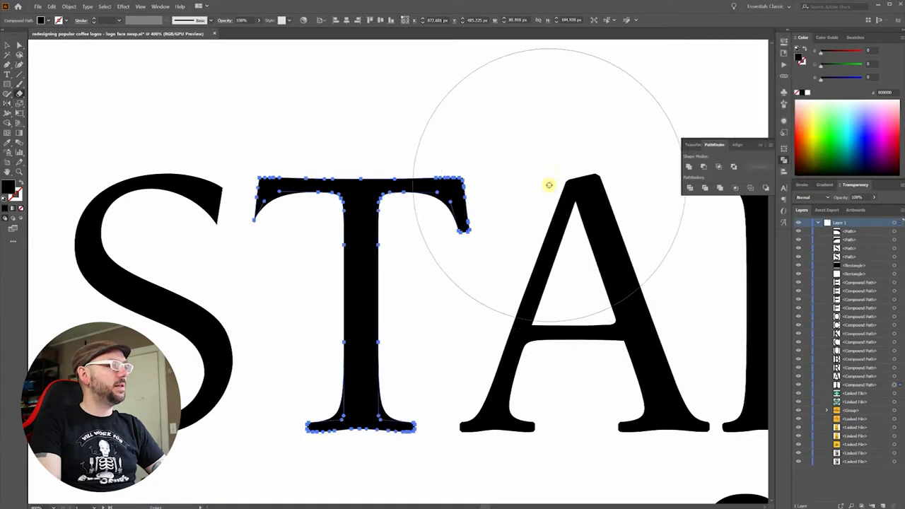
{"action": "key", "text": "l"}
{"action": "scroll", "coordinate": [372, 186], "scroll_direction": "down", "scroll_amount": 1}
{"action": "mouse_move", "coordinate": [316, 294]}
{"action": "left_mouse_down"}
{"action": "mouse_move", "coordinate": [357, 306]}
{"action": "mouse_move", "coordinate": [474, 299]}
{"action": "left_mouse_up"}
{"action": "scroll", "coordinate": [347, 297], "scroll_direction": "up", "scroll_amount": 3}
{"action": "scroll", "coordinate": [335, 325], "scroll_direction": "down", "scroll_amount": 2}
{"action": "left_click", "coordinate": [359, 307], "text": "shift"}
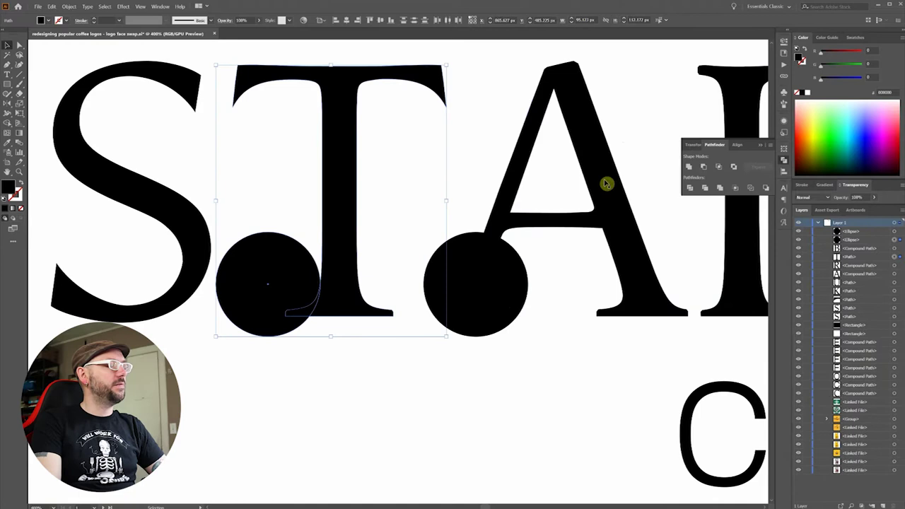
{"action": "left_click", "coordinate": [705, 167]}
- Duplicate the remaining black circle to the foot of the A
{"action": "scroll", "coordinate": [382, 295], "scroll_direction": "right", "scroll_amount": 1}
{"action": "left_click", "coordinate": [422, 292]}
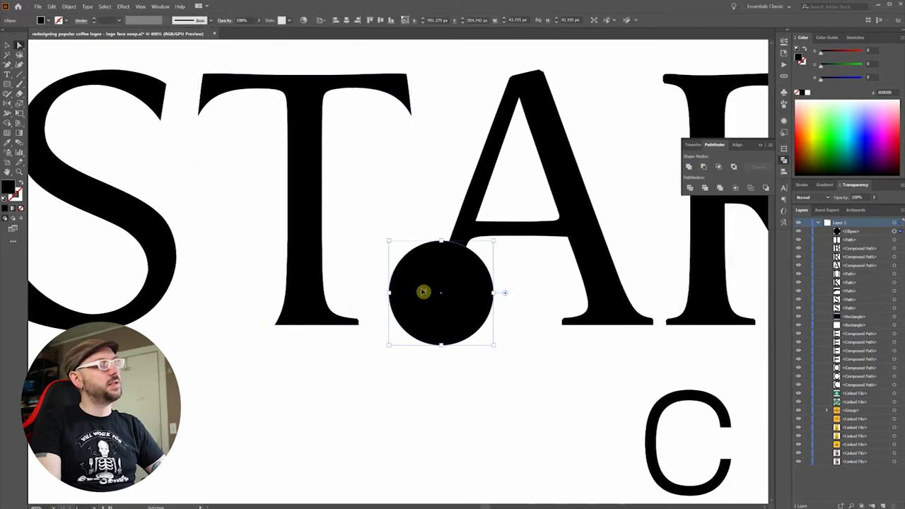
{"action": "scroll", "coordinate": [357, 296], "scroll_direction": "down", "scroll_amount": 1}
{"action": "left_click_drag", "start_coordinate": [410, 302], "coordinate": [613, 300]}
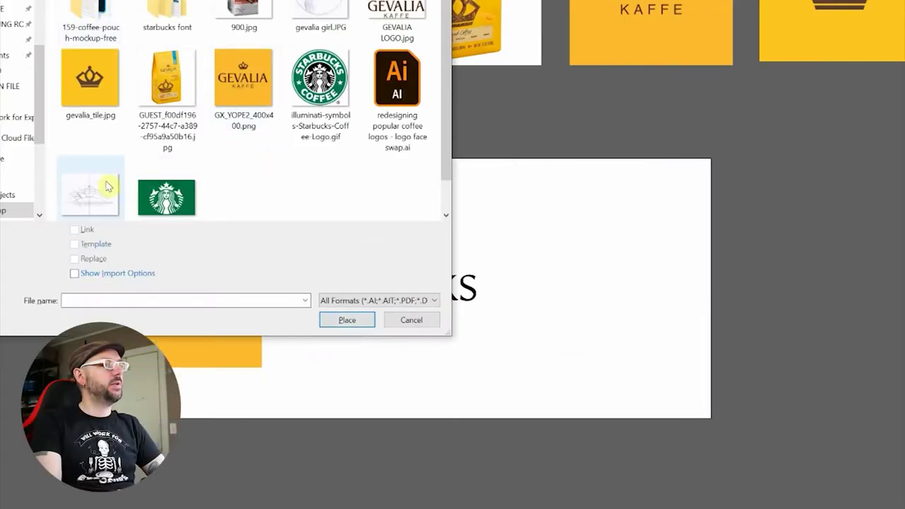
- Place the star crown.JPG sketch on the artboard
{"action": "left_click", "coordinate": [106, 185]}
{"action": "left_click", "coordinate": [357, 322]}
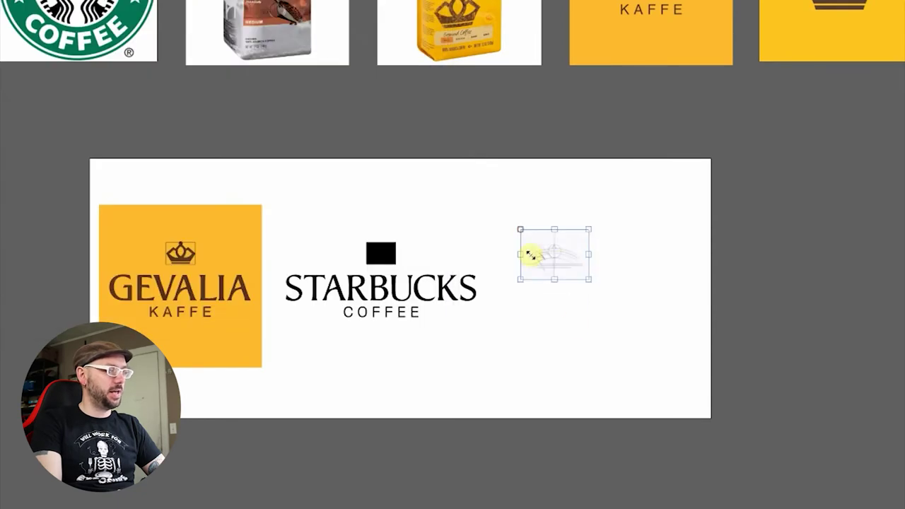
{"action": "left_click_drag", "start_coordinate": [305, 249], "coordinate": [376, 312]}
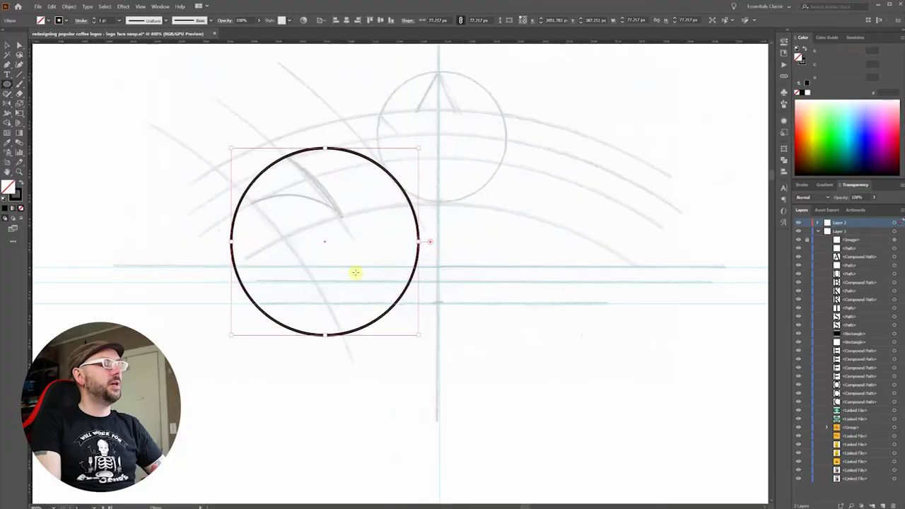
- Duplicate the guide circle and draw a smaller left circle plus a large surrounding circle
{"action": "left_click_drag", "start_coordinate": [374, 249], "coordinate": [369, 246]}
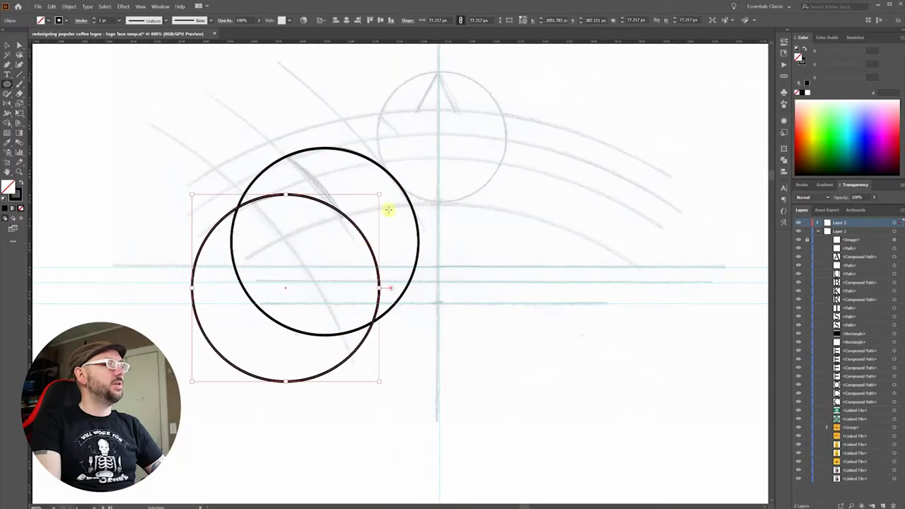
{"action": "scroll", "coordinate": [350, 228], "scroll_direction": "down", "scroll_amount": 1}
{"action": "left_click_drag", "start_coordinate": [188, 314], "coordinate": [365, 483]}
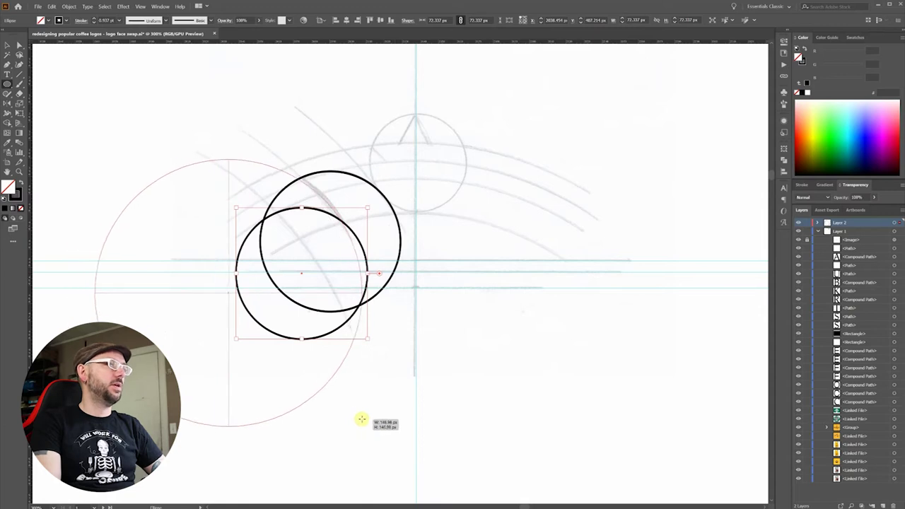
{"action": "scroll", "coordinate": [361, 418], "scroll_direction": "down", "scroll_amount": 2}
{"action": "left_click_drag", "start_coordinate": [446, 344], "coordinate": [328, 262]}
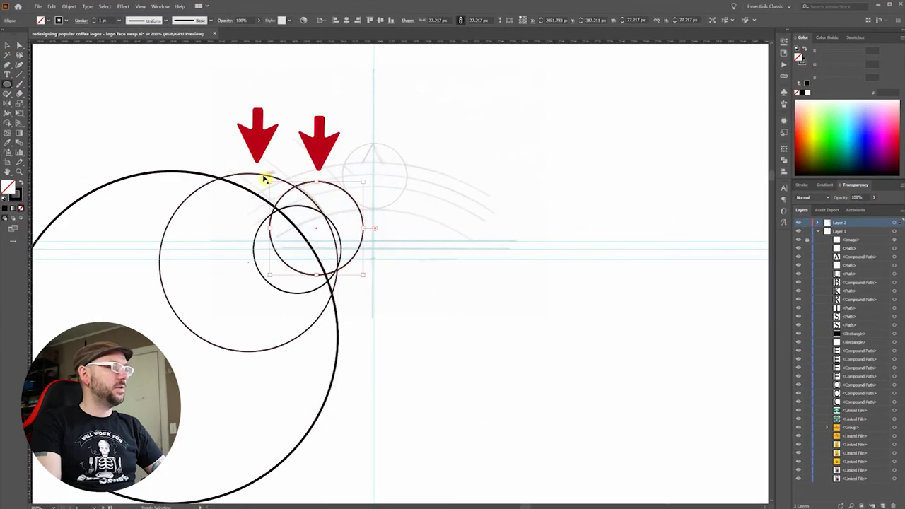
{"action": "left_click", "coordinate": [265, 179], "text": "shift"}
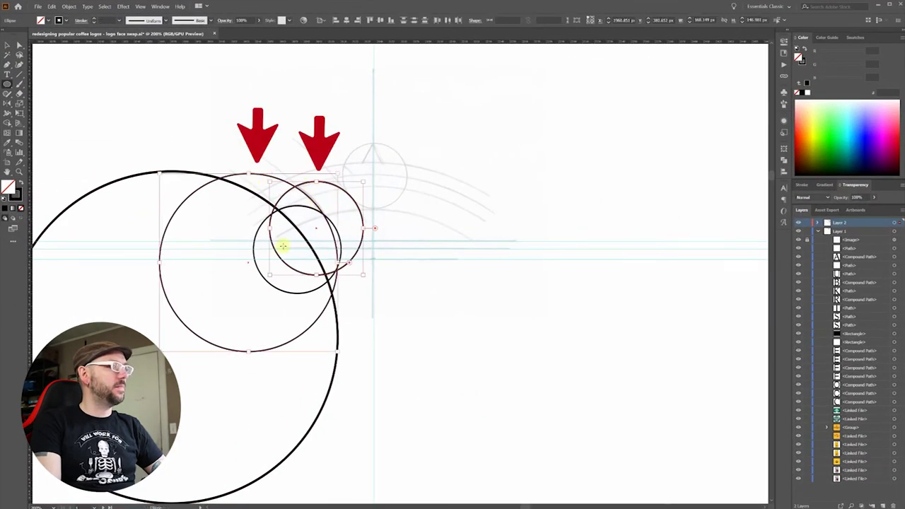
{"action": "left_click", "coordinate": [783, 160]}
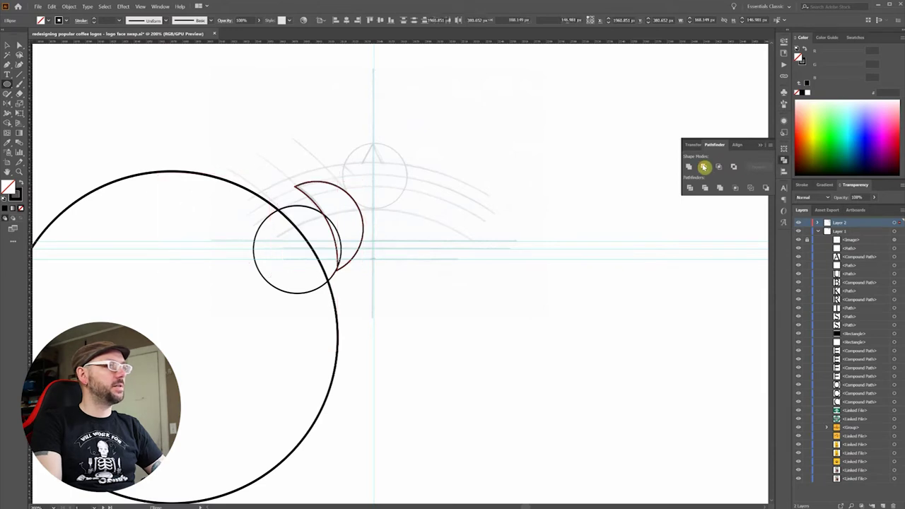
- Subtract the small circle from the large one to form a second crescent, then add a centre circle
{"action": "scroll", "coordinate": [245, 189], "scroll_direction": "down", "scroll_amount": 1}
{"action": "left_click", "coordinate": [246, 189]}
{"action": "left_click", "coordinate": [285, 203], "text": "shift"}
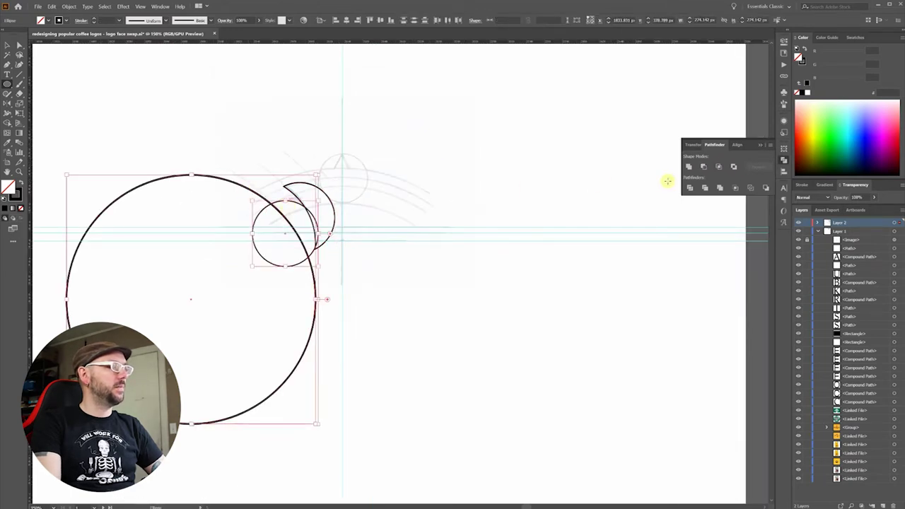
{"action": "left_click", "coordinate": [706, 171]}
{"action": "scroll", "coordinate": [329, 217], "scroll_direction": "down", "scroll_amount": 1}
{"action": "left_click_drag", "start_coordinate": [372, 285], "coordinate": [408, 361]}
{"action": "key", "text": "v"}
{"action": "scroll", "coordinate": [296, 207], "scroll_direction": "up", "scroll_amount": 1}
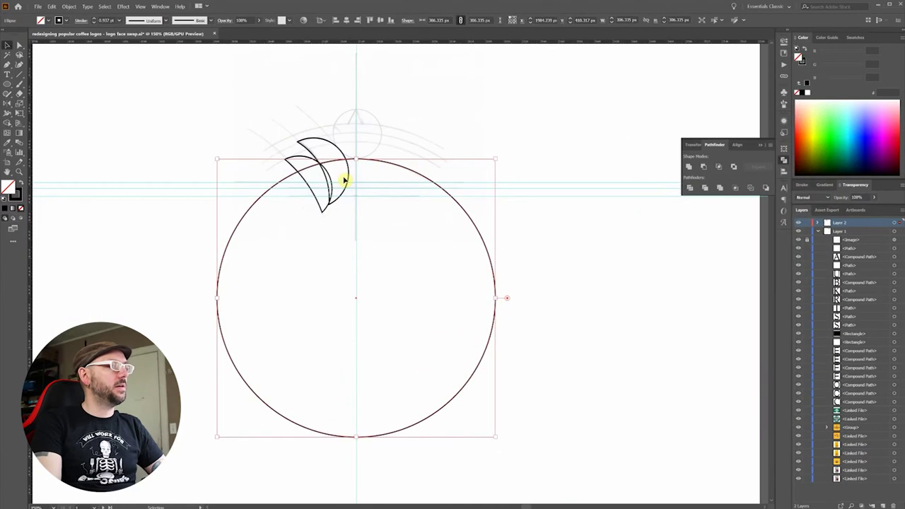
{"action": "left_click", "coordinate": [327, 182]}
{"action": "scroll", "coordinate": [332, 206], "scroll_direction": "up", "scroll_amount": 1}
- Trim the triangle into a thin base strip with Minus Front and add a small centre rectangle
{"action": "left_click_drag", "start_coordinate": [333, 206], "coordinate": [362, 196]}
{"action": "left_click_drag", "start_coordinate": [295, 149], "coordinate": [295, 145]}
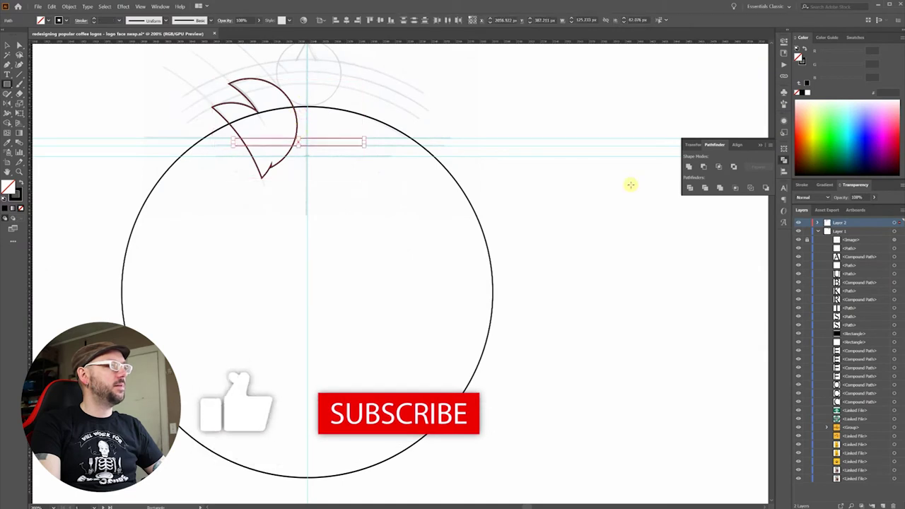
{"action": "left_click_drag", "start_coordinate": [303, 185], "coordinate": [302, 185]}
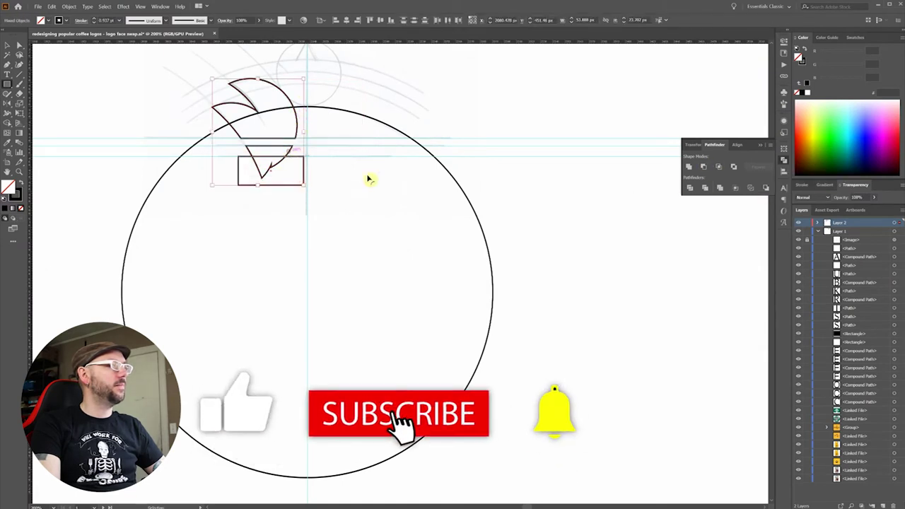
{"action": "left_click", "coordinate": [704, 166]}
{"action": "scroll", "coordinate": [304, 153], "scroll_direction": "up", "scroll_amount": 1}
{"action": "left_click_drag", "start_coordinate": [281, 154], "coordinate": [281, 154]}
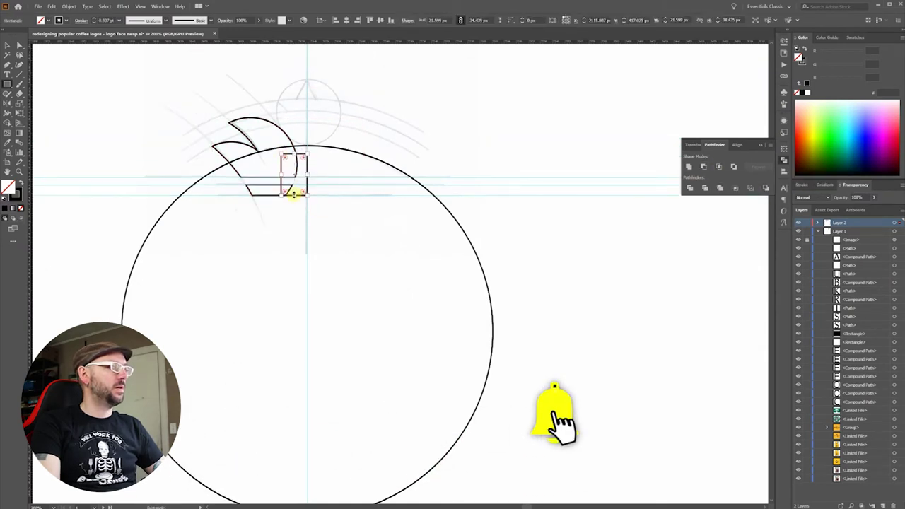
{"action": "key", "text": "ctrl+shift+a"}
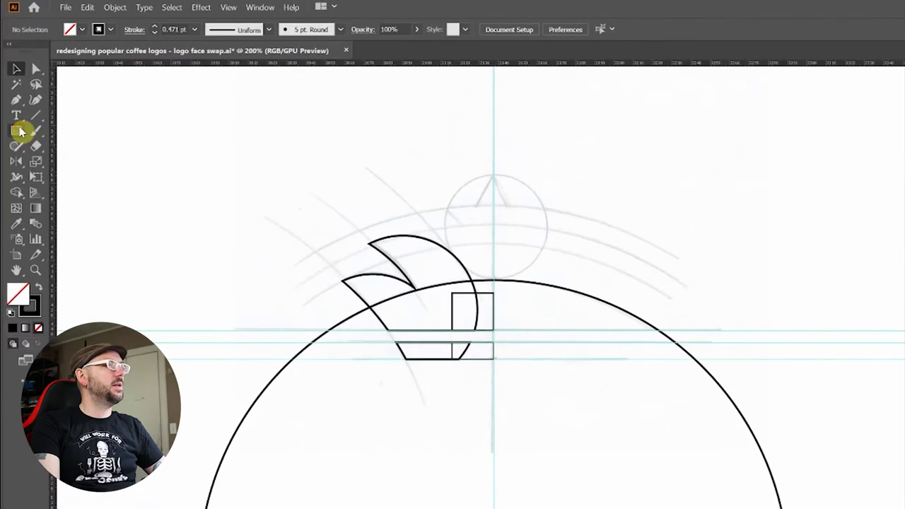
- Draw a star in the guide circle and mirror-copy the left leaves to the right side
{"action": "left_click_drag", "start_coordinate": [21, 131], "coordinate": [71, 188]}
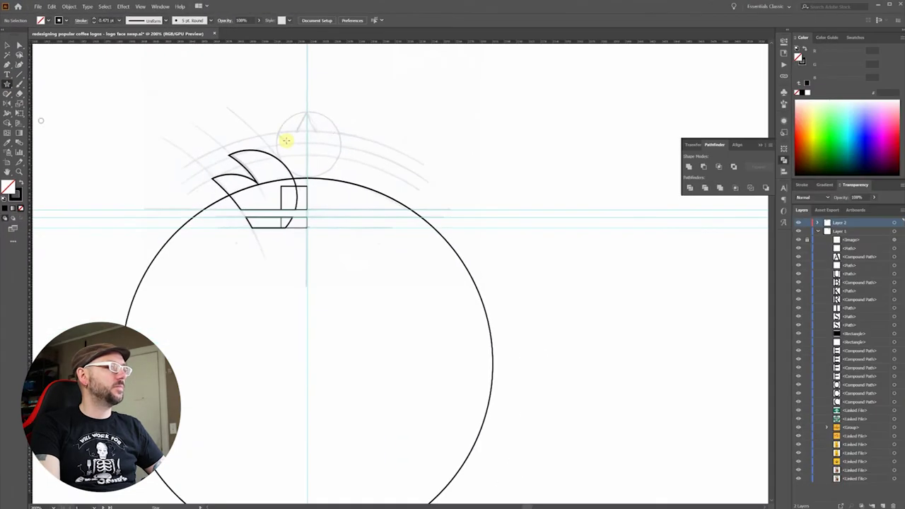
{"action": "left_click_drag", "start_coordinate": [494, 225], "coordinate": [521, 258]}
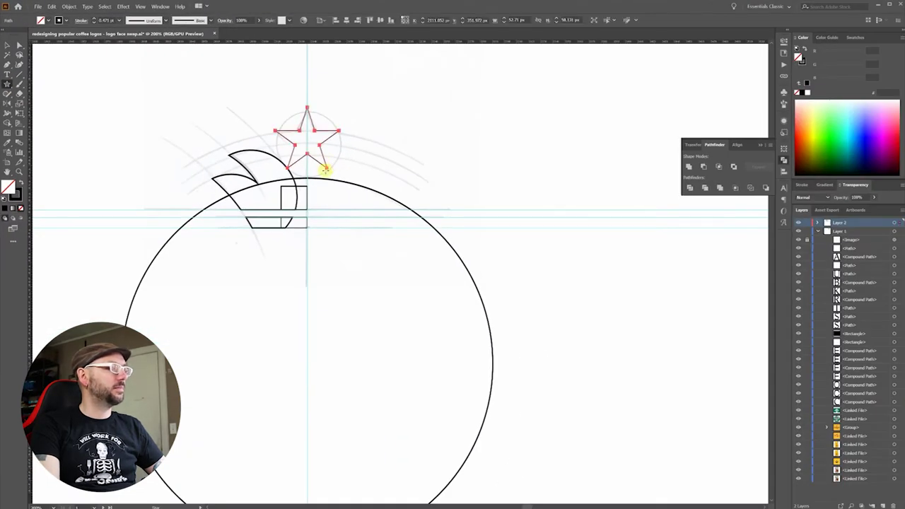
{"action": "left_click", "coordinate": [255, 233]}
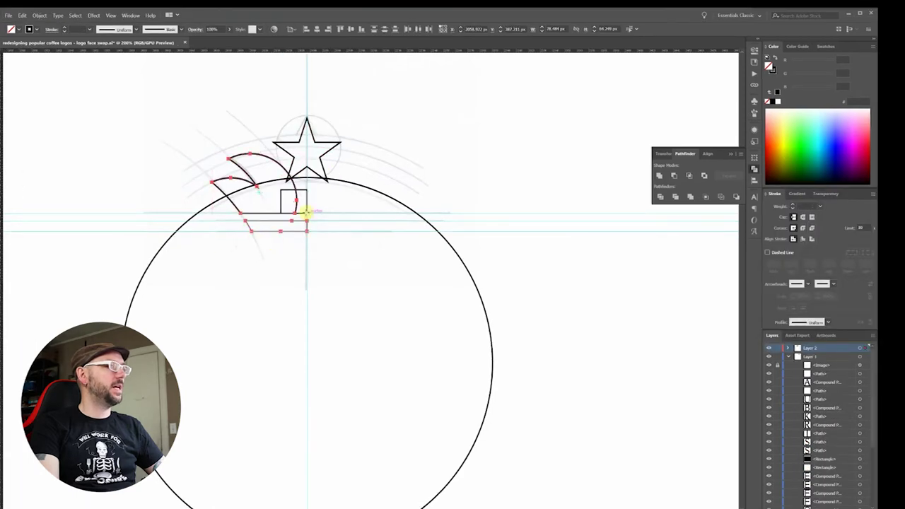
{"action": "left_click", "coordinate": [306, 211], "text": "alt"}
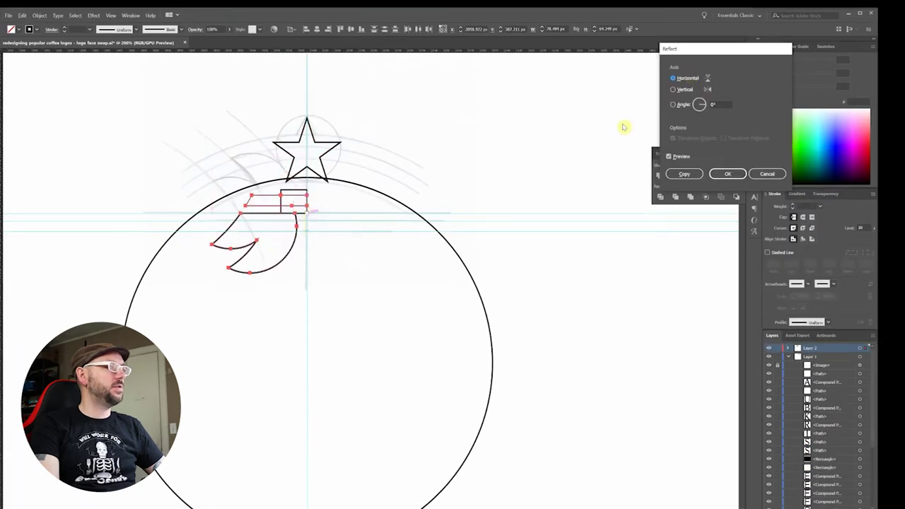
{"action": "left_click", "coordinate": [685, 173]}
{"action": "scroll", "coordinate": [243, 249], "scroll_direction": "up", "scroll_amount": 2}
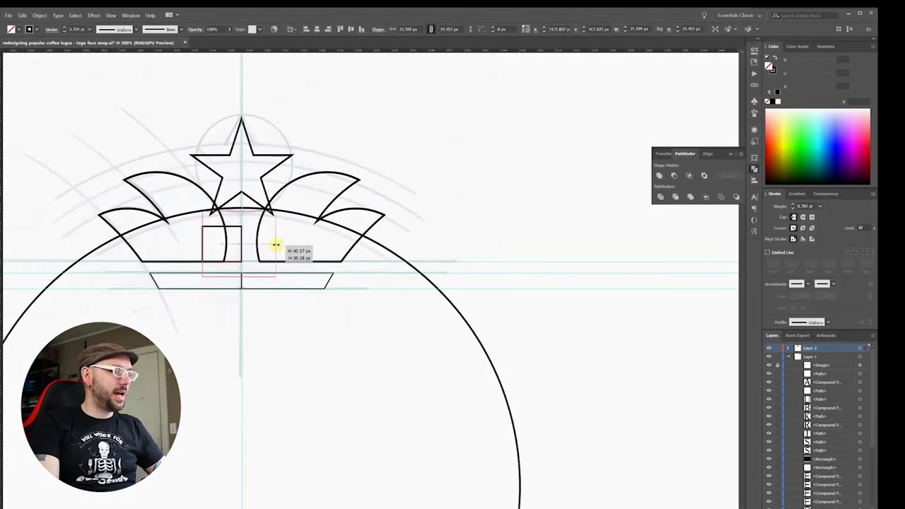
- Merge the leaves and inner arc into one crown with Pathfinder Unite and view filled artwork
{"action": "left_click", "coordinate": [225, 225]}
{"action": "left_click", "coordinate": [357, 183], "text": "shift"}
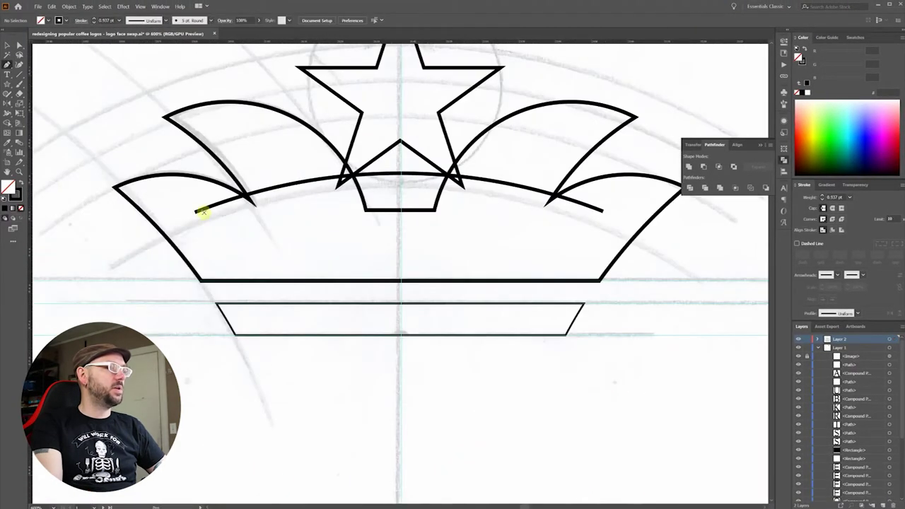
{"action": "left_click", "coordinate": [266, 197]}
{"action": "key", "text": "ctrl+minus"}
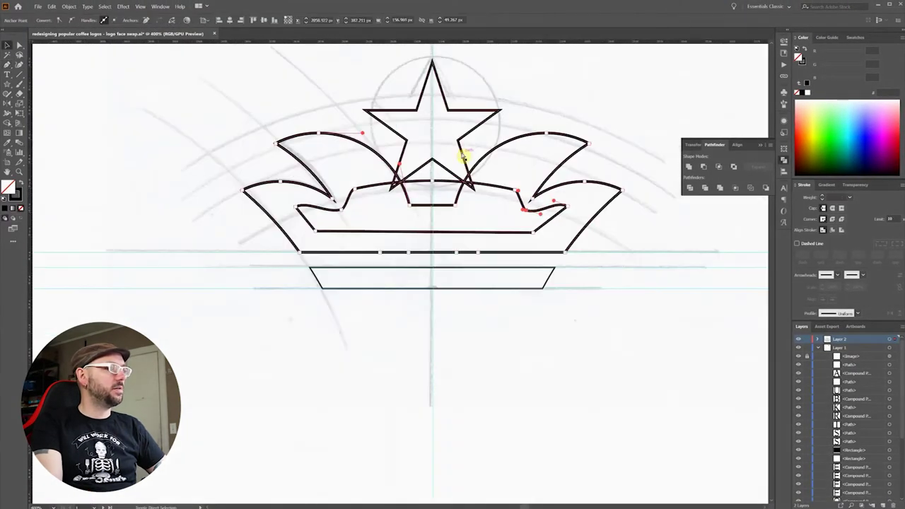
{"action": "left_click", "coordinate": [691, 169]}
{"action": "key", "text": "ctrl+minus"}
{"action": "key", "text": "ctrl+minus"}
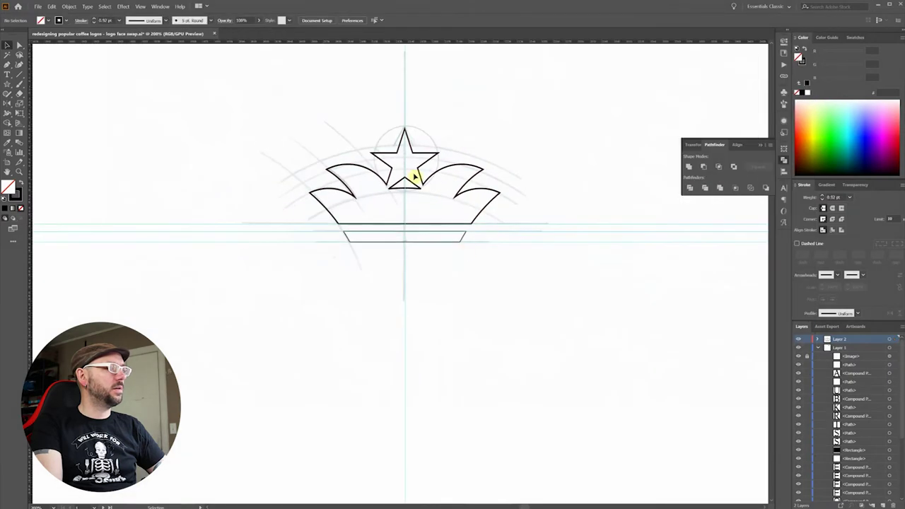
{"action": "key", "text": "ctrl+y"}
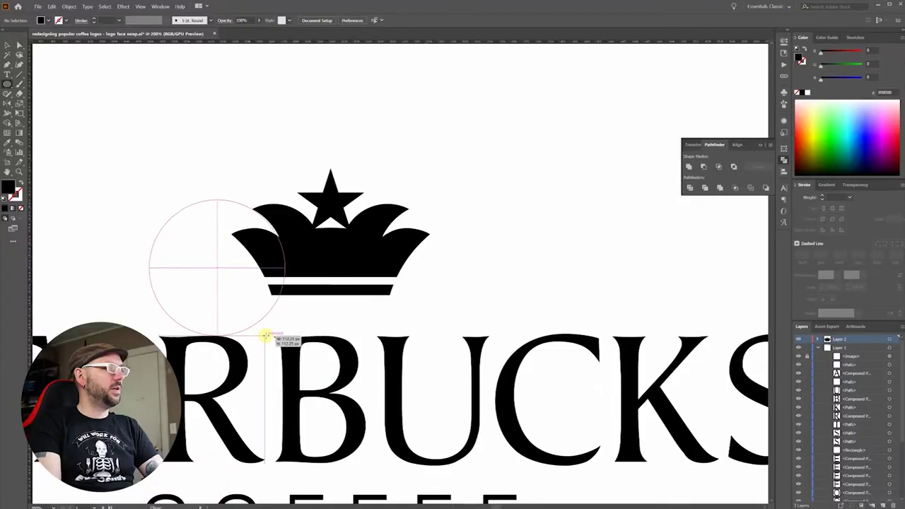
- Cut one overlapping circle from another to make a crescent leaf, then apply Offset Path
{"action": "left_click_drag", "start_coordinate": [265, 336], "coordinate": [286, 336]}
{"action": "left_click_drag", "start_coordinate": [202, 231], "coordinate": [367, 397]}
{"action": "left_click_drag", "start_coordinate": [321, 309], "coordinate": [324, 312]}
{"action": "key", "text": "ctrl+minus"}
{"action": "left_click", "coordinate": [262, 208], "text": "shift"}
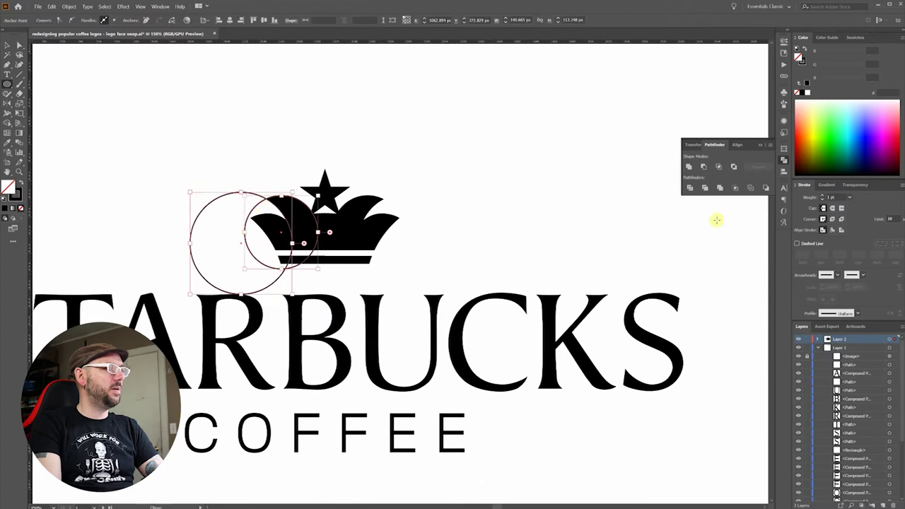
{"action": "left_click", "coordinate": [703, 166]}
{"action": "left_click", "coordinate": [68, 6]}
{"action": "mouse_move", "coordinate": [106, 184]}
{"action": "left_click", "coordinate": [203, 228]}
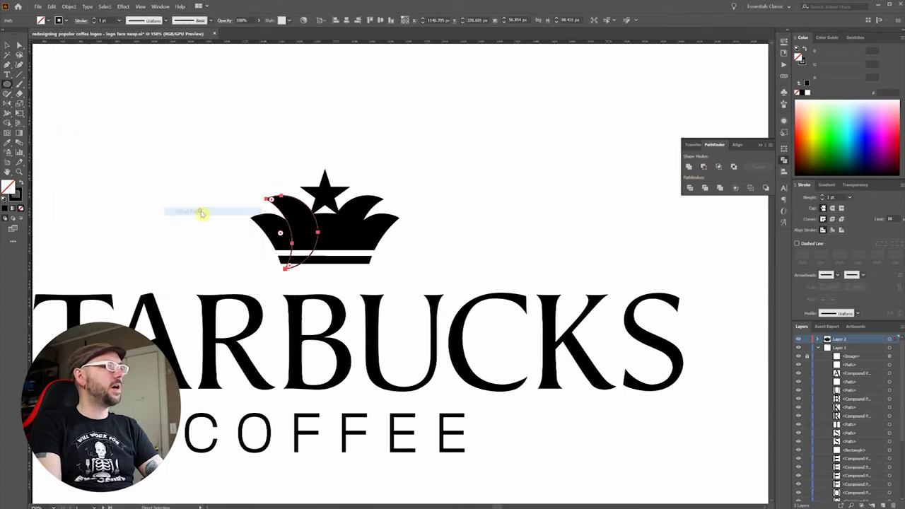
{"action": "left_click", "coordinate": [639, 126]}
{"action": "left_click", "coordinate": [670, 125]}
{"action": "left_click", "coordinate": [286, 287]}
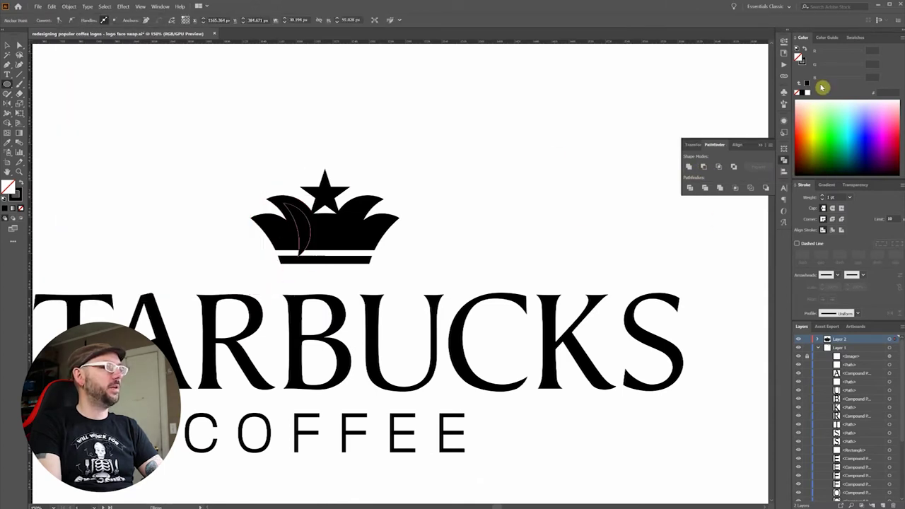
- Trim a large circle out of the crescent and offset it by -8 px
{"action": "left_click_drag", "start_coordinate": [238, 253], "coordinate": [253, 380]}
{"action": "left_click", "coordinate": [703, 166]}
{"action": "left_click", "coordinate": [69, 6]}
{"action": "mouse_move", "coordinate": [106, 184]}
{"action": "left_click", "coordinate": [202, 228]}
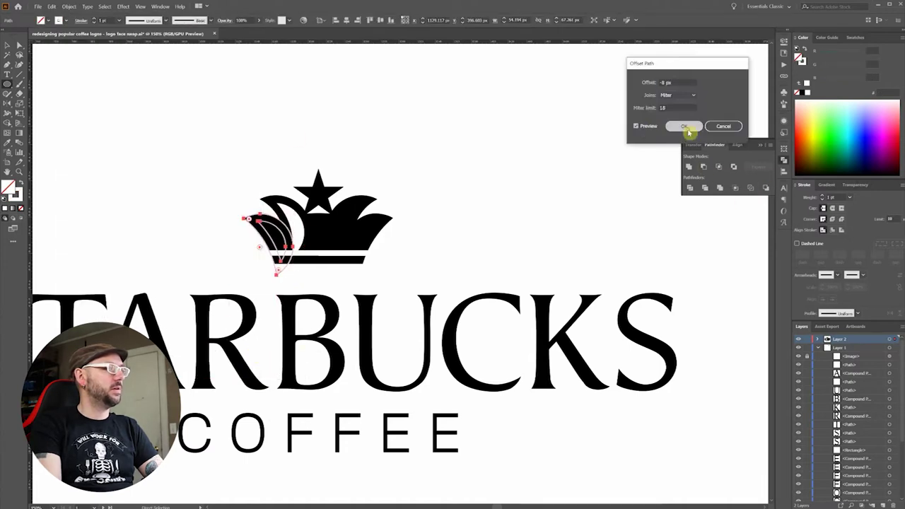
{"action": "left_click", "coordinate": [684, 126]}
- Stretch the white strip across the crown base and reapply the offset to the left leaves
{"action": "key", "text": "ctrl+equal"}
{"action": "left_click_drag", "start_coordinate": [158, 220], "coordinate": [404, 262]}
{"action": "scroll", "coordinate": [223, 243], "scroll_direction": "up", "scroll_amount": 2}
{"action": "scroll", "coordinate": [404, 263], "scroll_direction": "down", "scroll_amount": 2}
{"action": "left_click", "coordinate": [311, 234]}
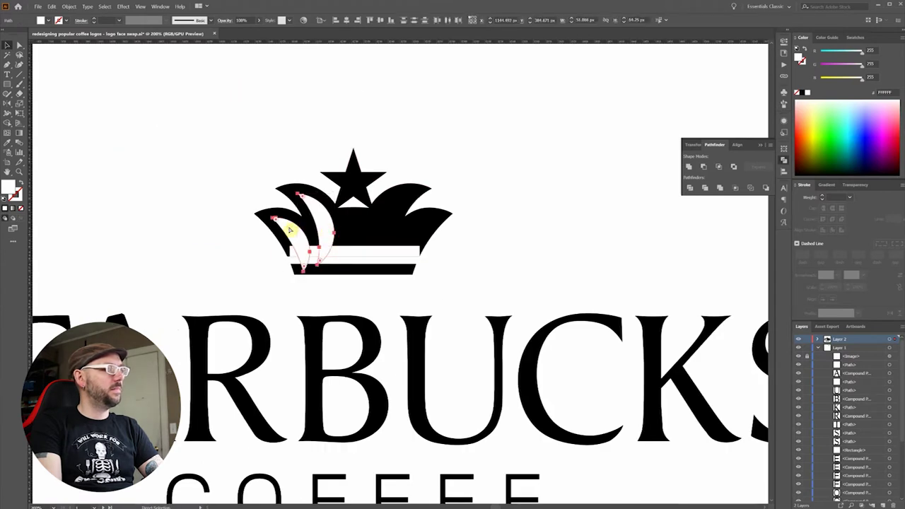
{"action": "left_click", "coordinate": [290, 230]}
{"action": "scroll", "coordinate": [290, 230], "scroll_direction": "down", "scroll_amount": 1}
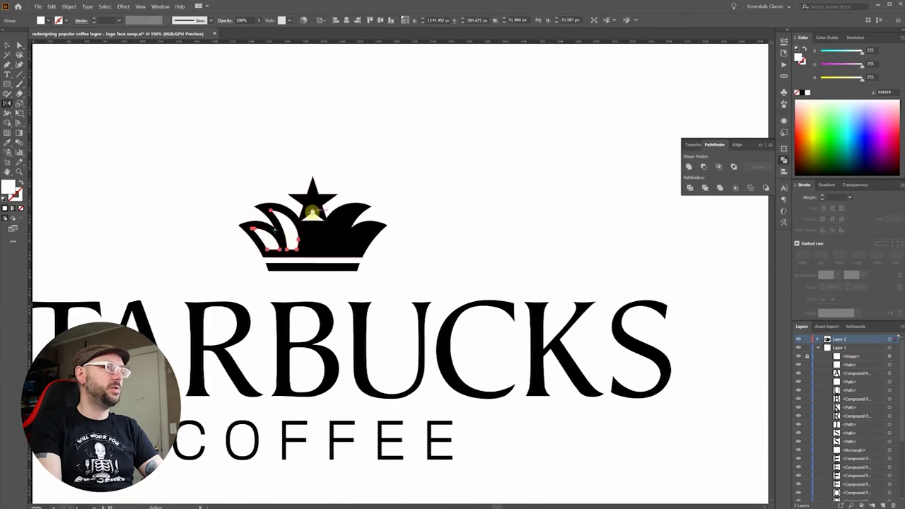
{"action": "key", "text": "ctrl+alt+shift+e"}
- Draw a circle on the inner left leaf and reflect-copy it onto the crown's right side
{"action": "left_click", "coordinate": [755, 162]}
{"action": "key", "text": "l"}
{"action": "left_click_drag", "start_coordinate": [216, 251], "coordinate": [273, 279]}
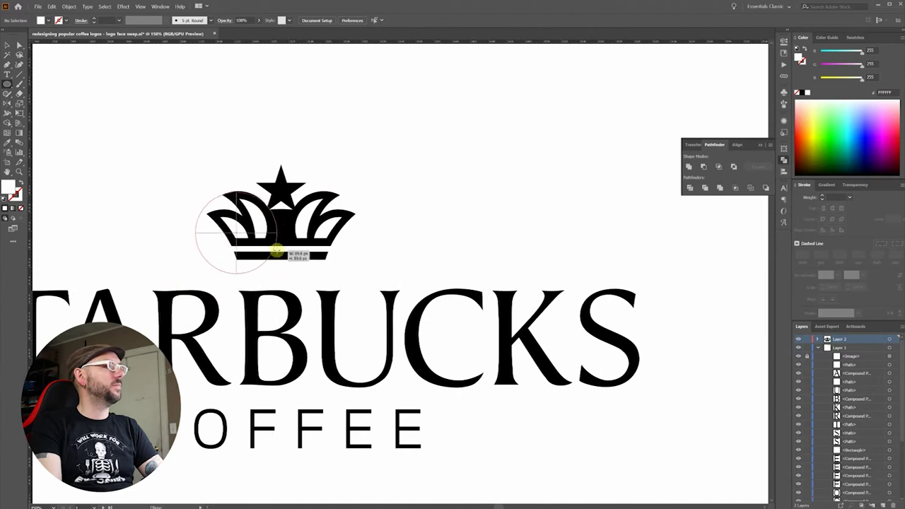
{"action": "left_click_drag", "start_coordinate": [273, 241], "coordinate": [274, 242]}
{"action": "key", "text": "o"}
{"action": "left_click", "coordinate": [281, 201], "text": "alt"}
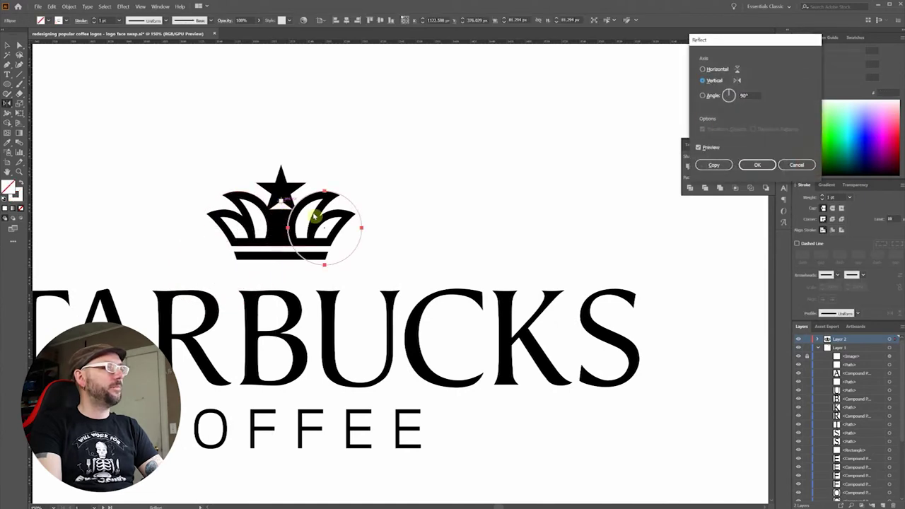
{"action": "left_click", "coordinate": [717, 164]}
- Reflect-copy the inner arc across the crown's centre line to the other side
{"action": "scroll", "coordinate": [372, 208], "scroll_direction": "up", "scroll_amount": 1}
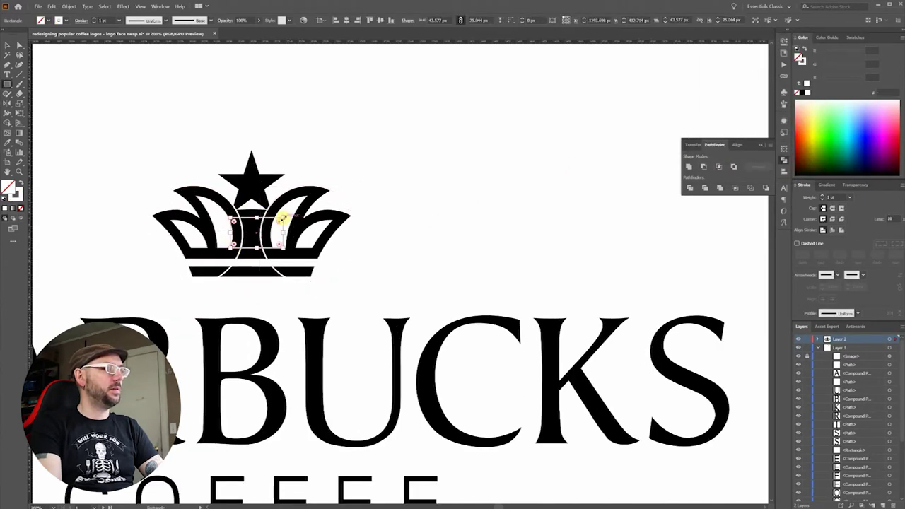
{"action": "scroll", "coordinate": [281, 220], "scroll_direction": "up", "scroll_amount": 1}
{"action": "key", "text": "a"}
{"action": "left_click", "coordinate": [348, 198]}
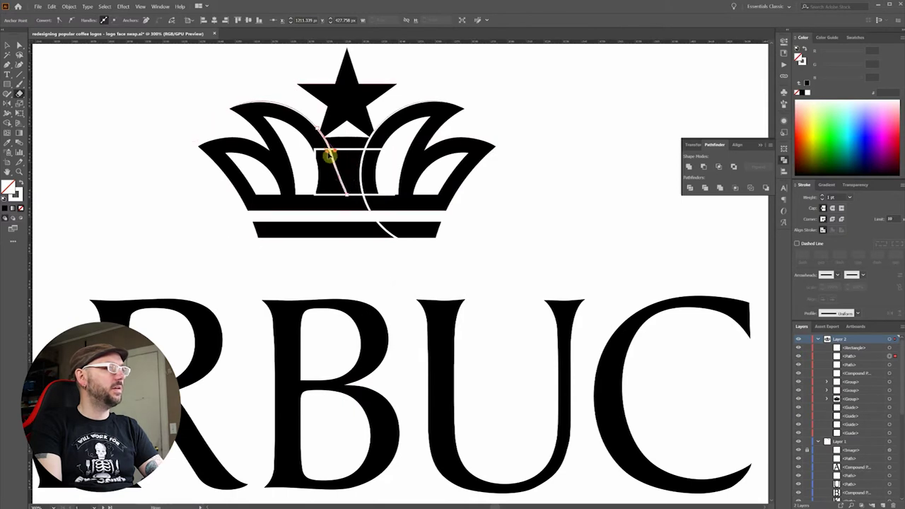
{"action": "left_click", "coordinate": [335, 167]}
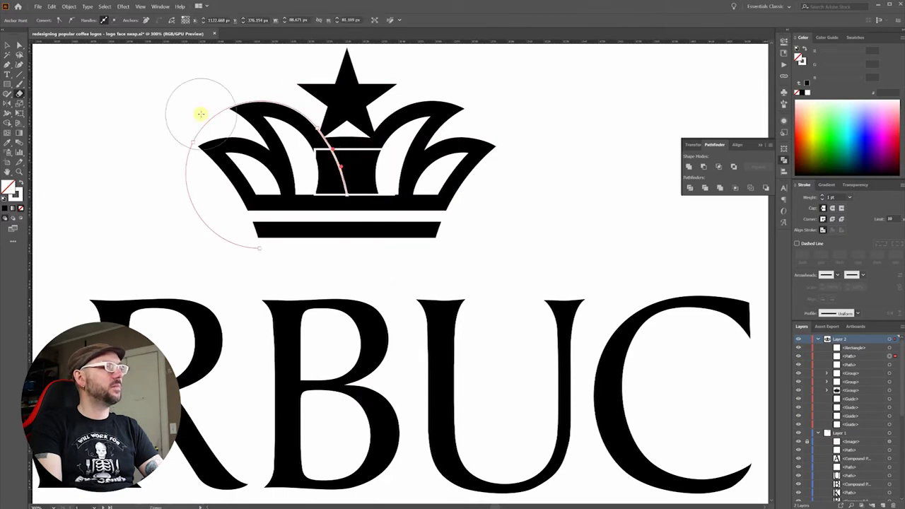
{"action": "key", "text": "o"}
{"action": "left_click", "coordinate": [347, 195], "text": "alt"}
{"action": "left_click", "coordinate": [716, 165]}
- Reshape the curve's bottom anchor with the Anchor Point tool and select the finished crown
{"action": "scroll", "coordinate": [304, 188], "scroll_direction": "up", "scroll_amount": 1}
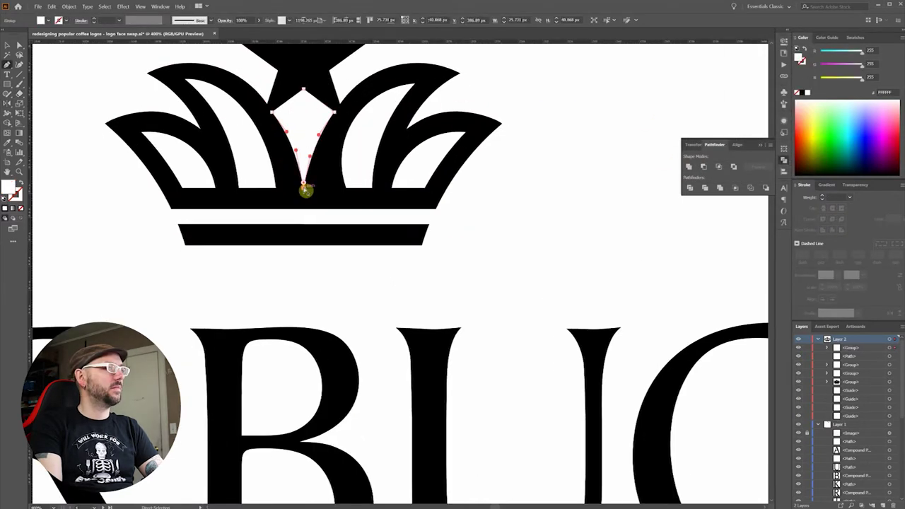
{"action": "key", "text": "shift+c"}
{"action": "left_click_drag", "start_coordinate": [304, 188], "coordinate": [304, 183]}
{"action": "scroll", "coordinate": [316, 175], "scroll_direction": "down", "scroll_amount": 2}
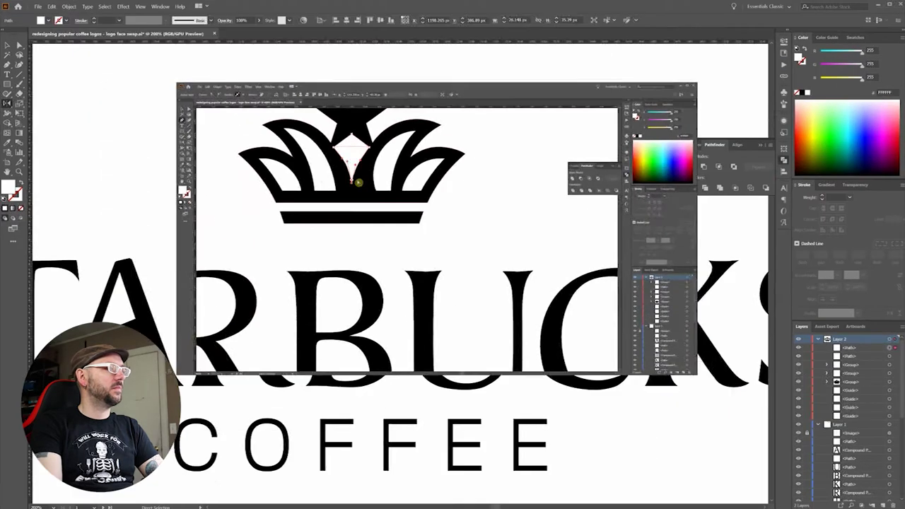
{"action": "scroll", "coordinate": [359, 167], "scroll_direction": "up", "scroll_amount": 1}
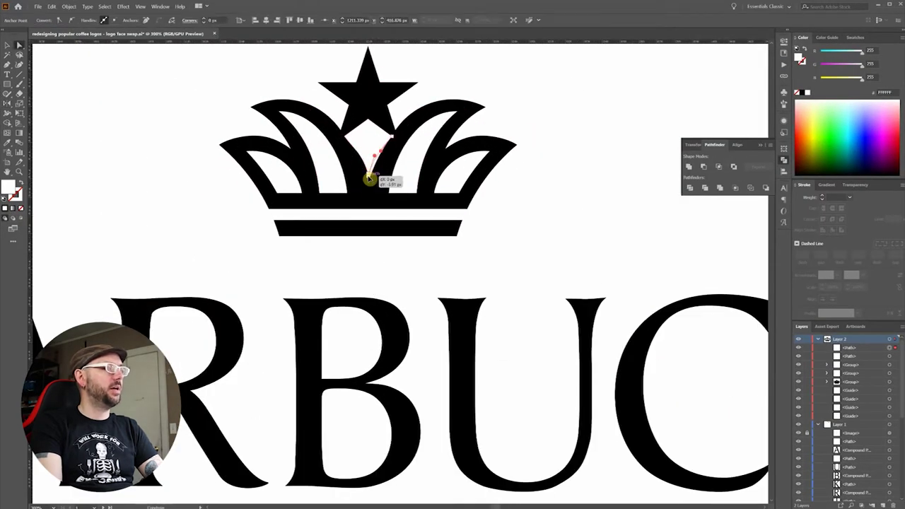
{"action": "scroll", "coordinate": [368, 179], "scroll_direction": "up", "scroll_amount": 1}
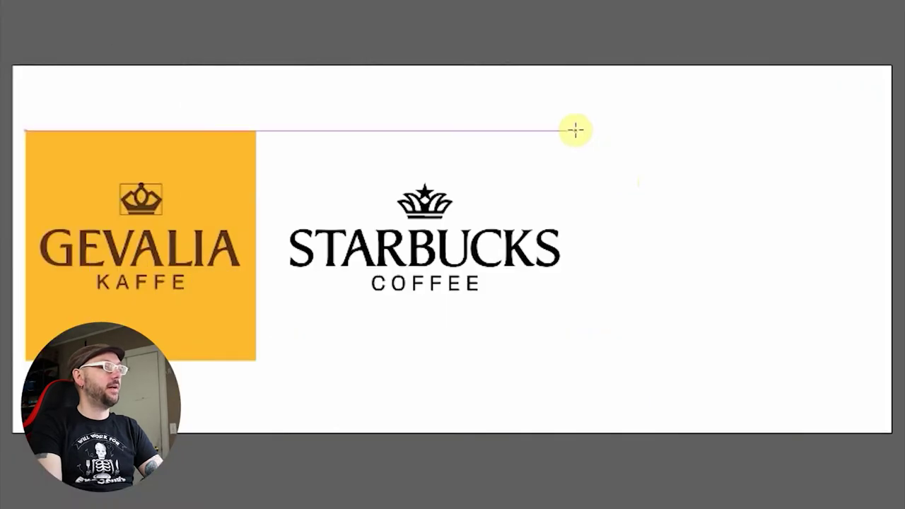
{"action": "left_click_drag", "start_coordinate": [576, 130], "coordinate": [813, 387]}
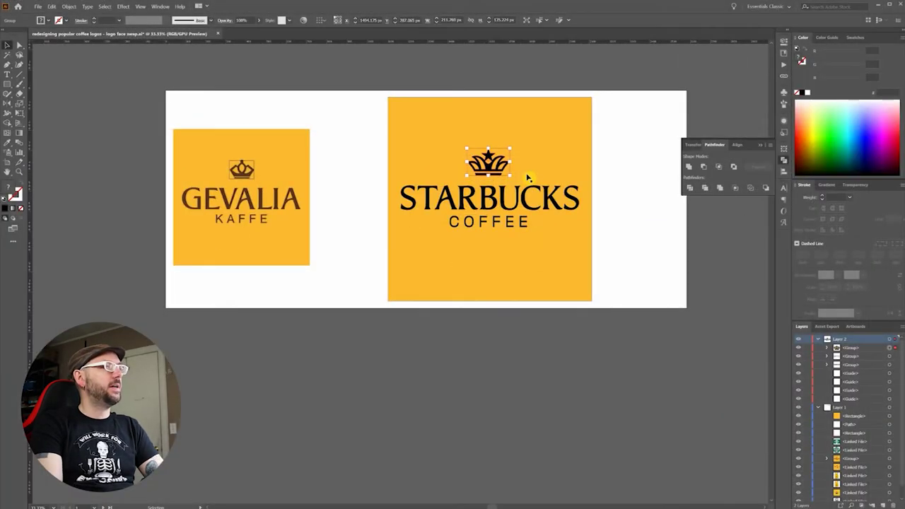
- Convert the STARBUCKS COFFEE lettering to outlines and select the crown for recolouring
{"action": "left_click", "coordinate": [464, 195]}
{"action": "key", "text": "ctrl+="}
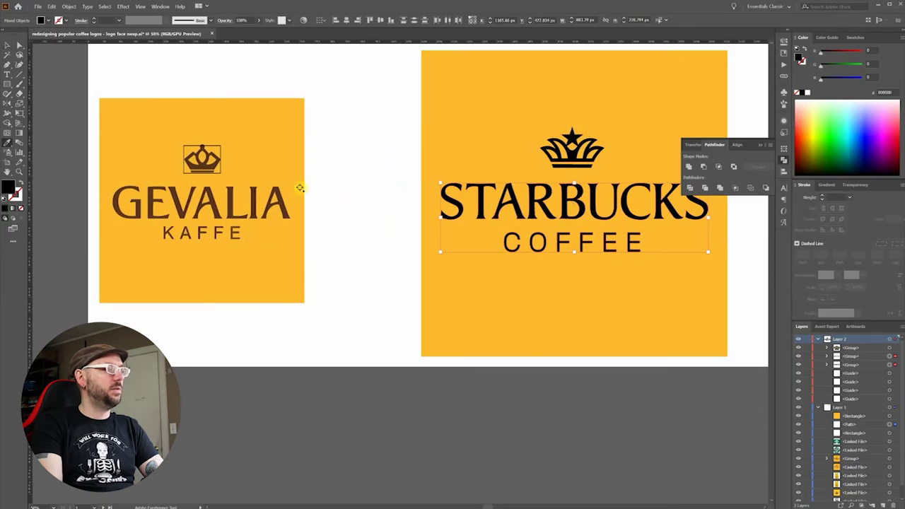
{"action": "key", "text": "ctrl+shift+o"}
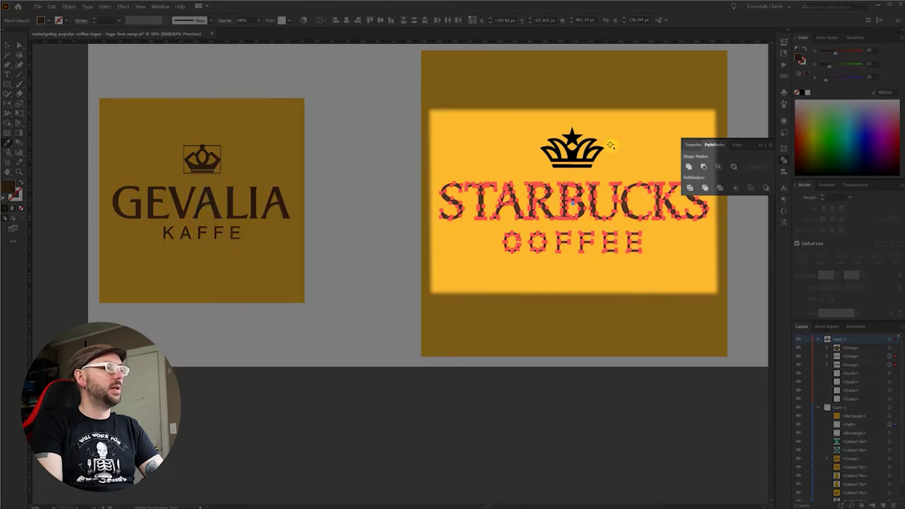
{"action": "left_click", "coordinate": [574, 152]}
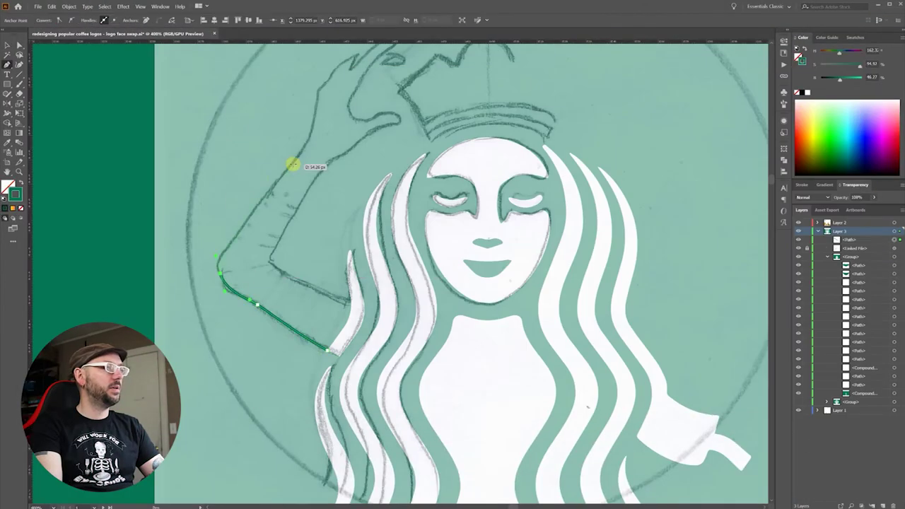
- Trace the siren's raised arm with the Pen tool, extending the path up to the fingertip
{"action": "scroll", "coordinate": [331, 155], "scroll_direction": "up", "scroll_amount": 5}
{"action": "scroll", "coordinate": [332, 155], "scroll_direction": "down", "scroll_amount": 2}
{"action": "left_click_drag", "start_coordinate": [390, 165], "coordinate": [434, 143]}
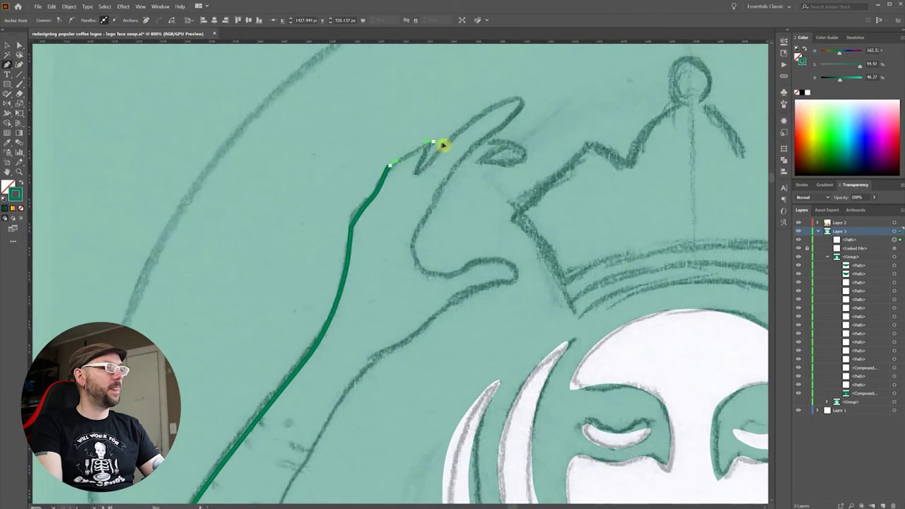
{"action": "scroll", "coordinate": [438, 165], "scroll_direction": "down", "scroll_amount": 1}
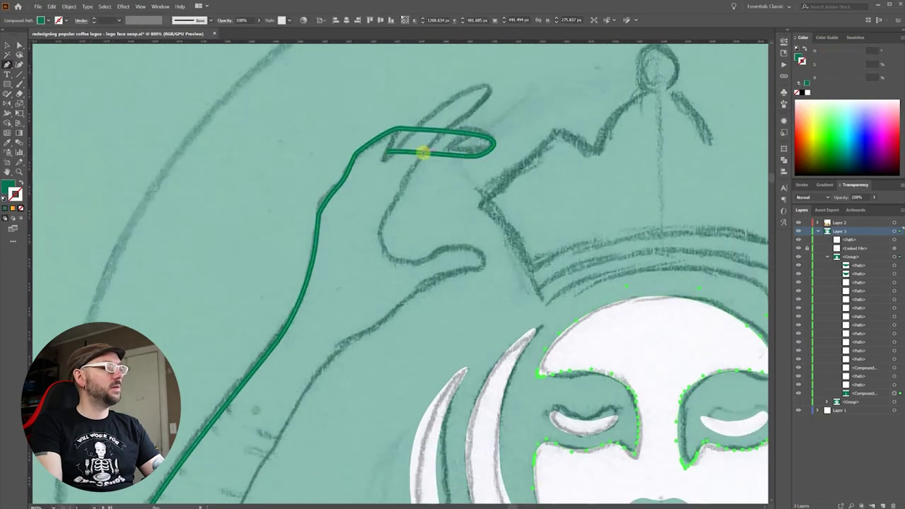
{"action": "left_click_drag", "start_coordinate": [486, 87], "coordinate": [500, 89]}
{"action": "left_click", "coordinate": [488, 269]}
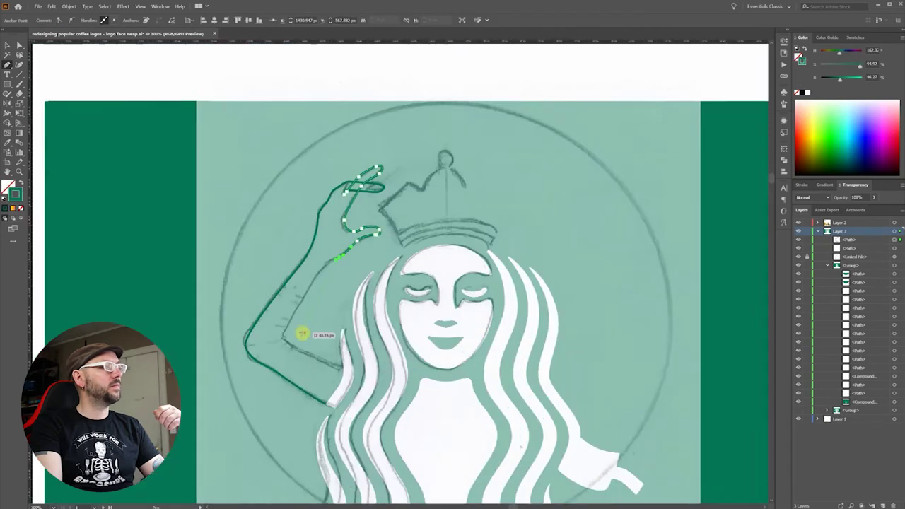
- Finish the open-hand outline and swap stroke to fill so the arm is solid
{"action": "scroll", "coordinate": [303, 333], "scroll_direction": "up", "scroll_amount": 3}
{"action": "scroll", "coordinate": [362, 472], "scroll_direction": "up", "scroll_amount": 2}
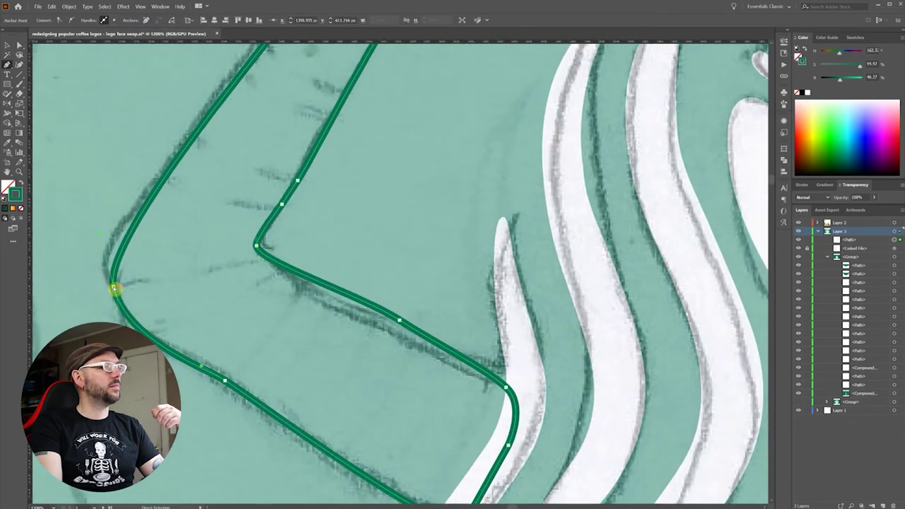
{"action": "scroll", "coordinate": [242, 253], "scroll_direction": "up", "scroll_amount": 4}
{"action": "left_click_drag", "start_coordinate": [376, 215], "coordinate": [410, 157]}
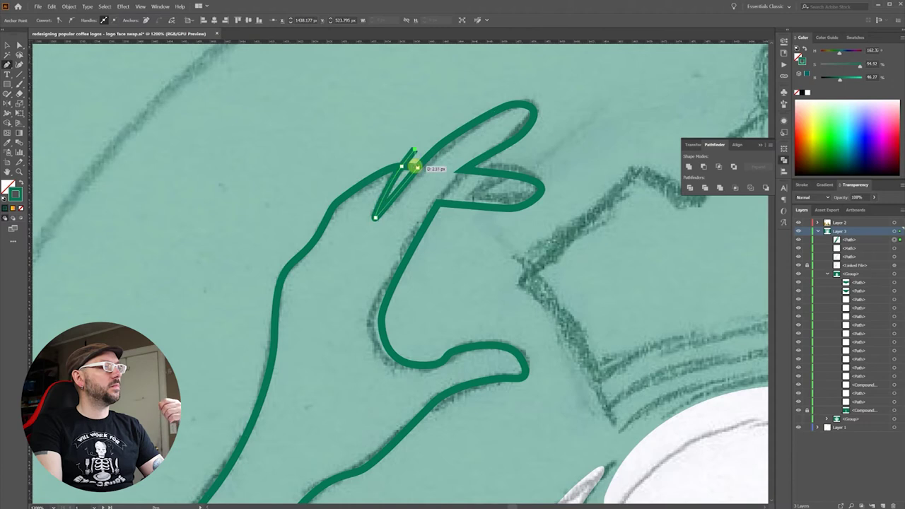
{"action": "left_click_drag", "start_coordinate": [488, 180], "coordinate": [429, 165]}
{"action": "left_click", "coordinate": [404, 157]}
{"action": "key", "text": "shift+x"}
{"action": "left_click", "coordinate": [380, 190]}
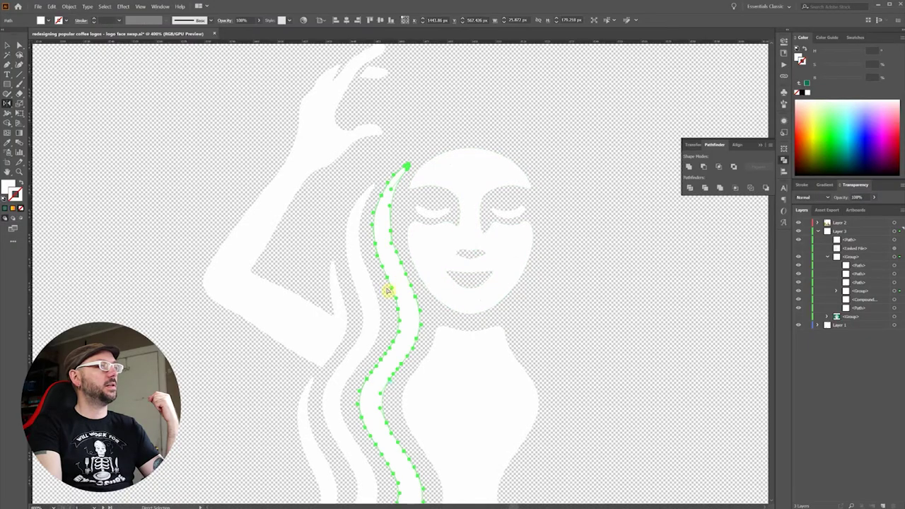
- Reflect a copy of the hair strands and arm across the face centre to mirror them
{"action": "left_click", "coordinate": [361, 311], "text": "shift"}
{"action": "left_click", "coordinate": [374, 74], "text": "shift"}
{"action": "left_click", "coordinate": [318, 106], "text": "shift"}
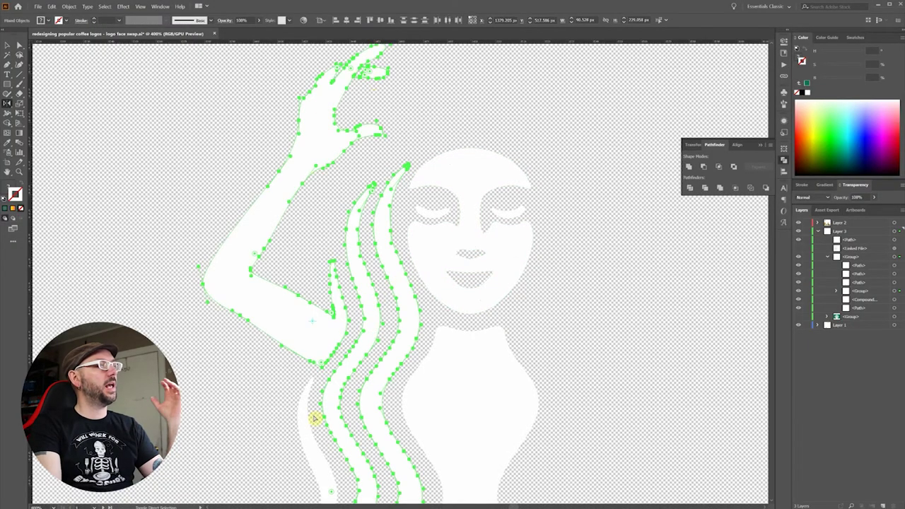
{"action": "key", "text": "ctrl+equal"}
{"action": "key", "text": "ctrl+equal"}
{"action": "key", "text": "o"}
{"action": "left_click", "coordinate": [379, 318], "text": "alt"}
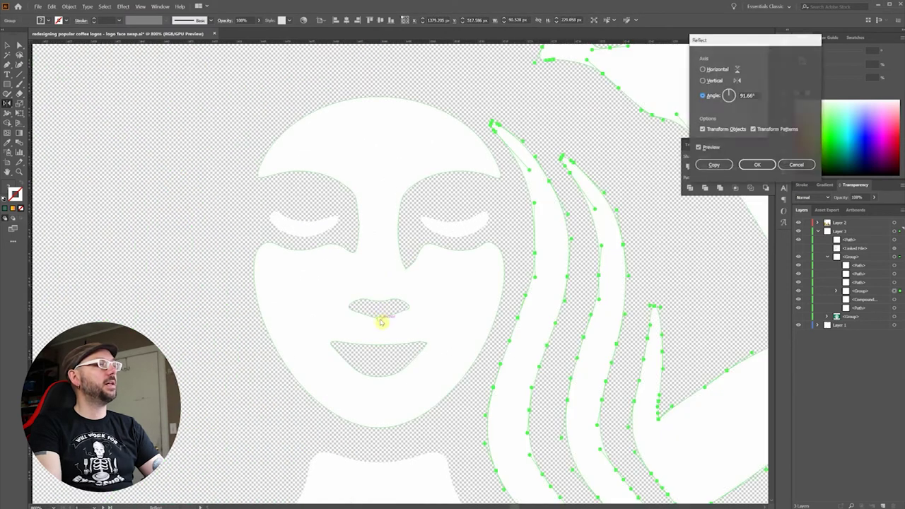
{"action": "left_click", "coordinate": [715, 165]}
{"action": "key", "text": "ctrl+minus"}
{"action": "key", "text": "ctrl+minus"}
{"action": "key", "text": "ctrl+minus"}
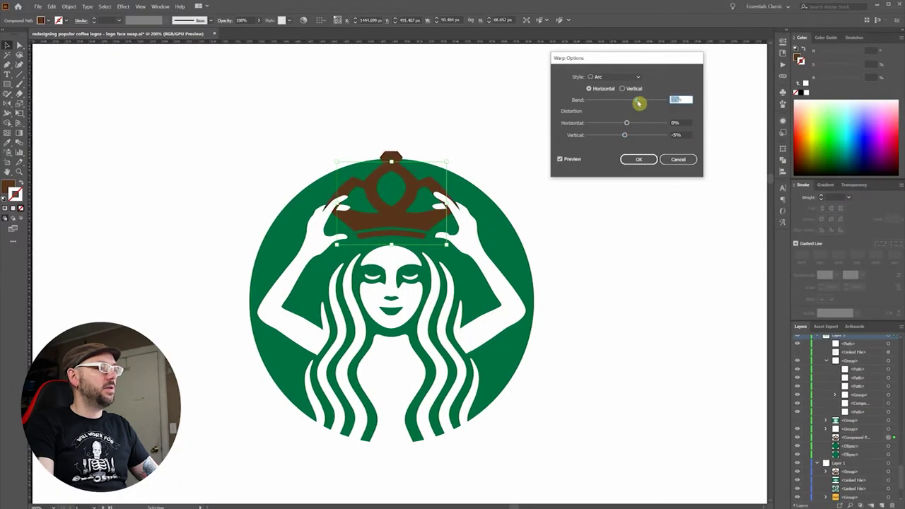
- Arch the crown with the Arc warp, move it onto the head, and scale the eyes to 90%
{"action": "left_click", "coordinate": [638, 159]}
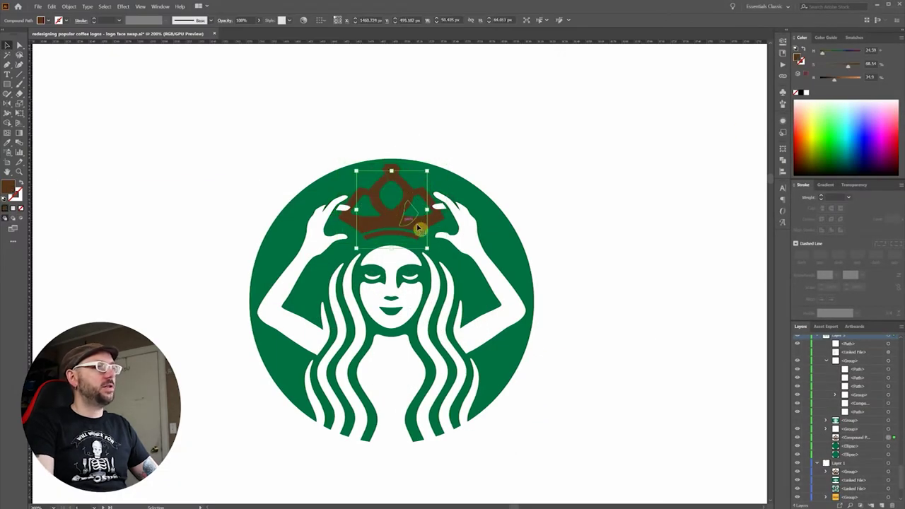
{"action": "left_click_drag", "start_coordinate": [419, 228], "coordinate": [415, 131]}
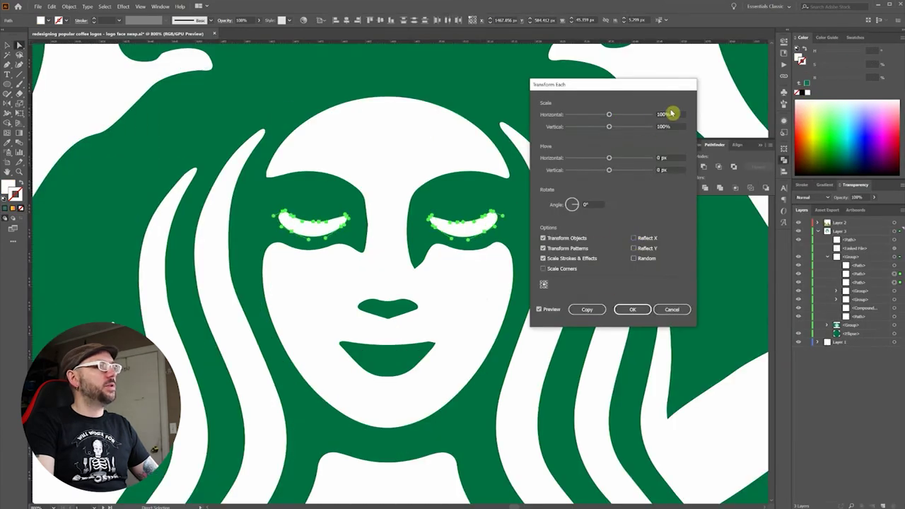
{"action": "type", "text": "90"}
{"action": "key", "text": "Tab"}
{"action": "type", "text": "90"}
{"action": "key", "text": "Tab"}
{"action": "key", "text": "Tab"}
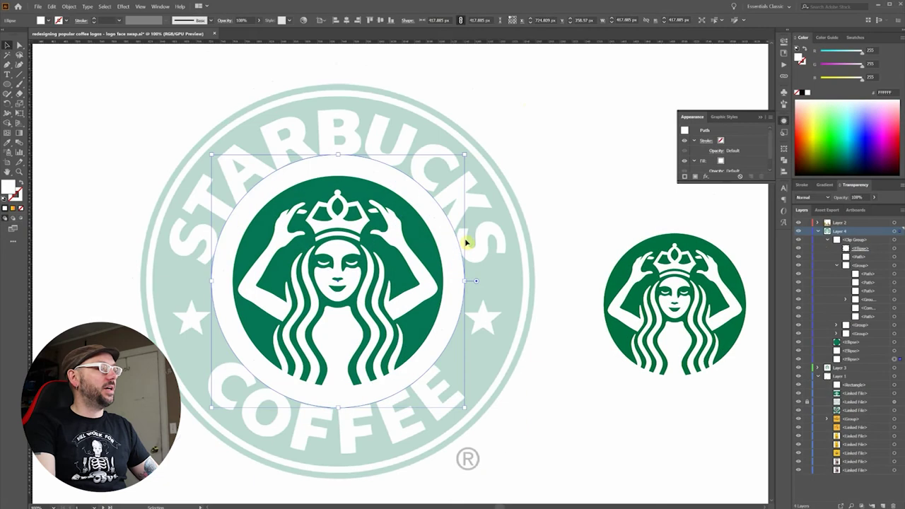
- Type GEVALIA along the circle path and centre it at the top
{"action": "key", "text": "shift+x"}
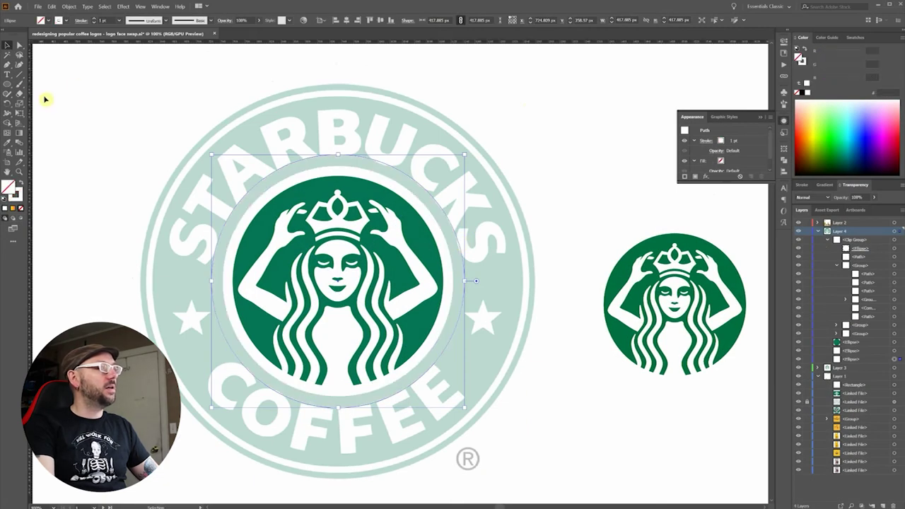
{"action": "left_click", "coordinate": [9, 75]}
{"action": "scroll", "coordinate": [186, 228], "scroll_direction": "down", "scroll_amount": 2}
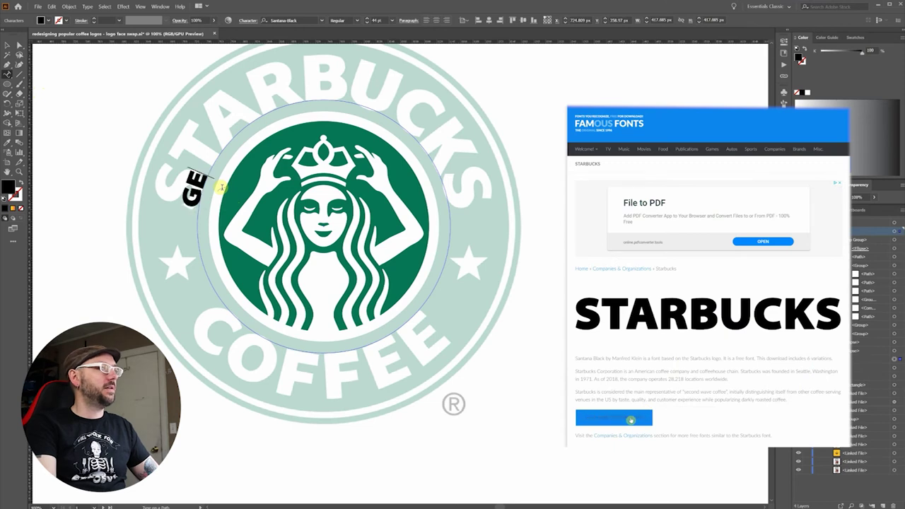
{"action": "type", "text": "ALIA"}
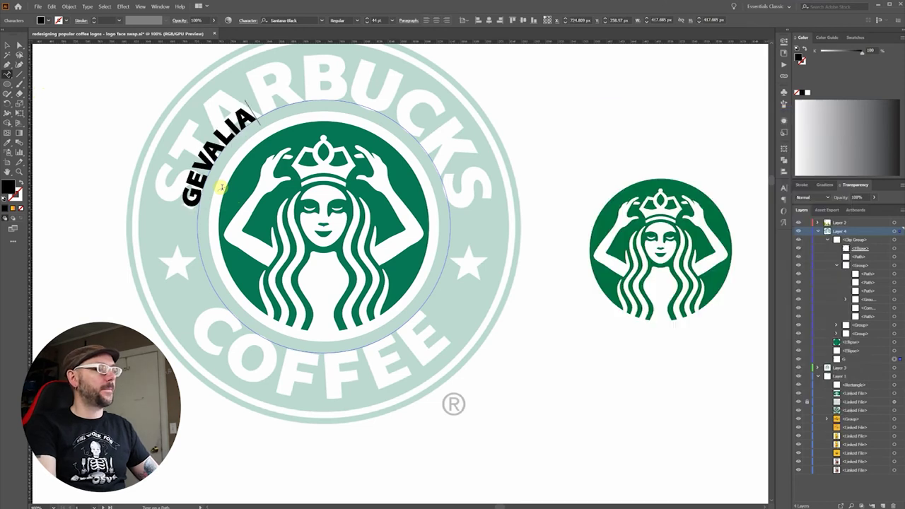
{"action": "key", "text": "Escape"}
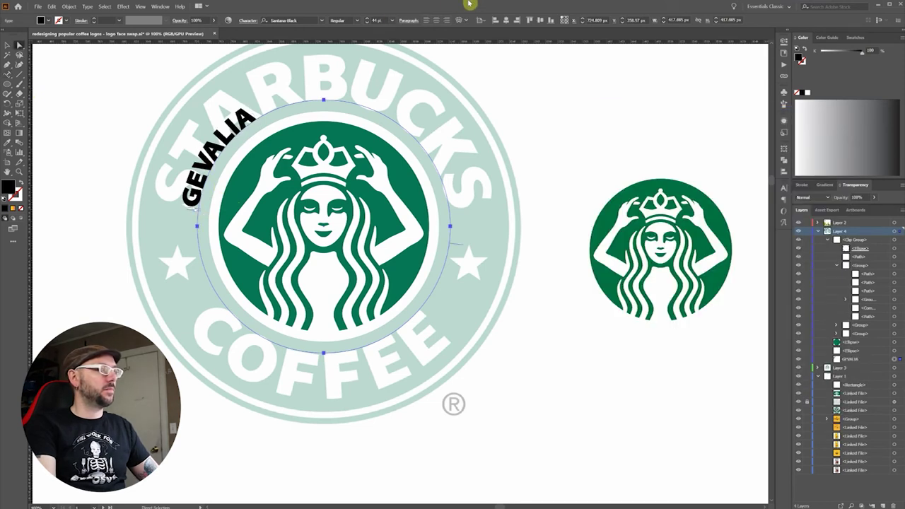
{"action": "left_click", "coordinate": [438, 22]}
- Enlarge the GEVALIA lettering to 109 pt in the Character panel
{"action": "left_click_drag", "start_coordinate": [450, 234], "coordinate": [336, 99]}
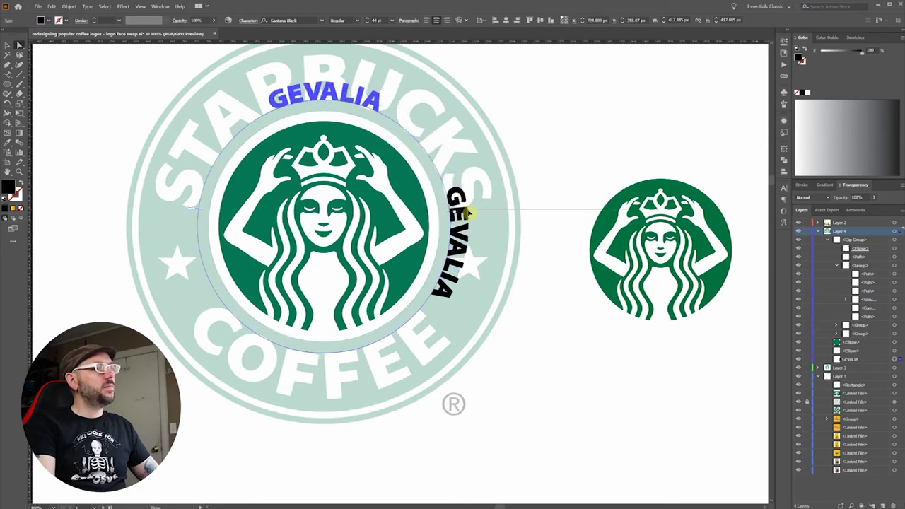
{"action": "scroll", "coordinate": [434, 152], "scroll_direction": "up", "scroll_amount": 1}
{"action": "key", "text": "ctrl+t"}
{"action": "left_click_drag", "start_coordinate": [697, 221], "coordinate": [697, 235]}
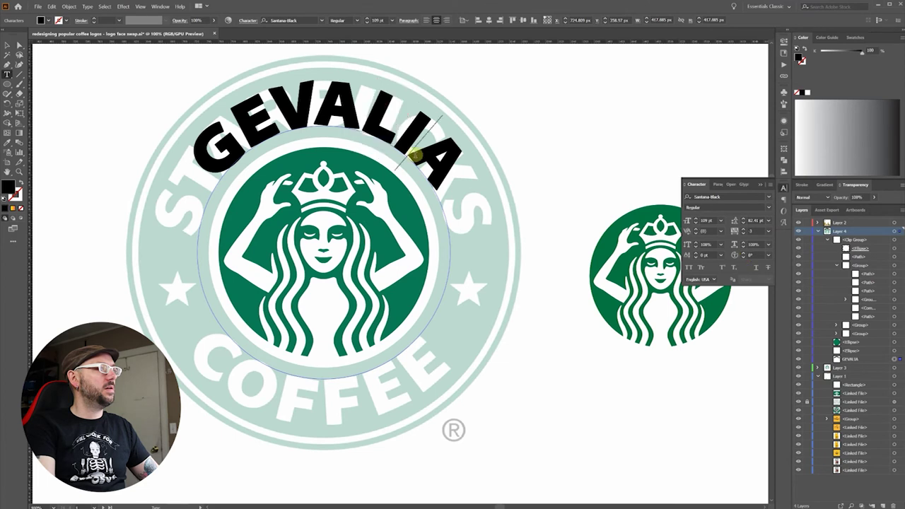
{"action": "key", "text": "ctrl+a"}
- Copy the text to the bottom as KAFFE, adjusting its letter spacing and baseline shift
{"action": "left_click_drag", "start_coordinate": [193, 253], "coordinate": [331, 375]}
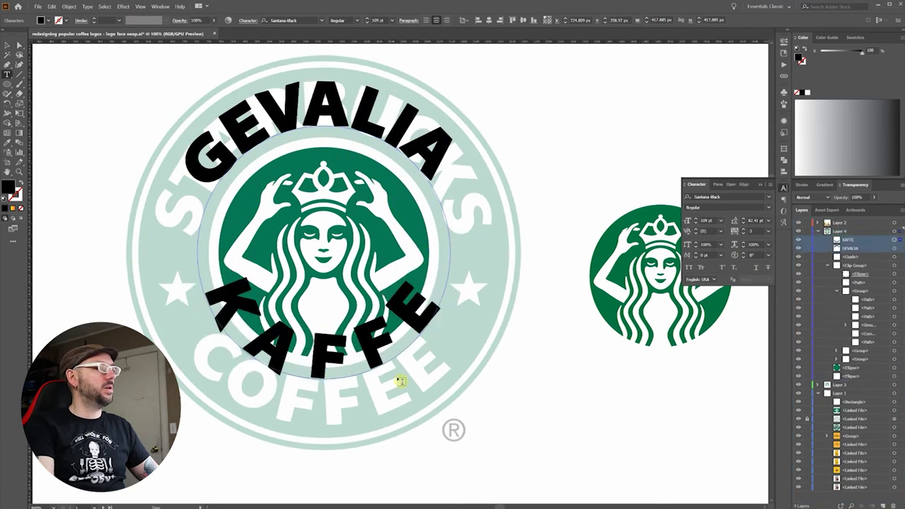
{"action": "key", "text": "ctrl+a"}
{"action": "left_click", "coordinate": [740, 236]}
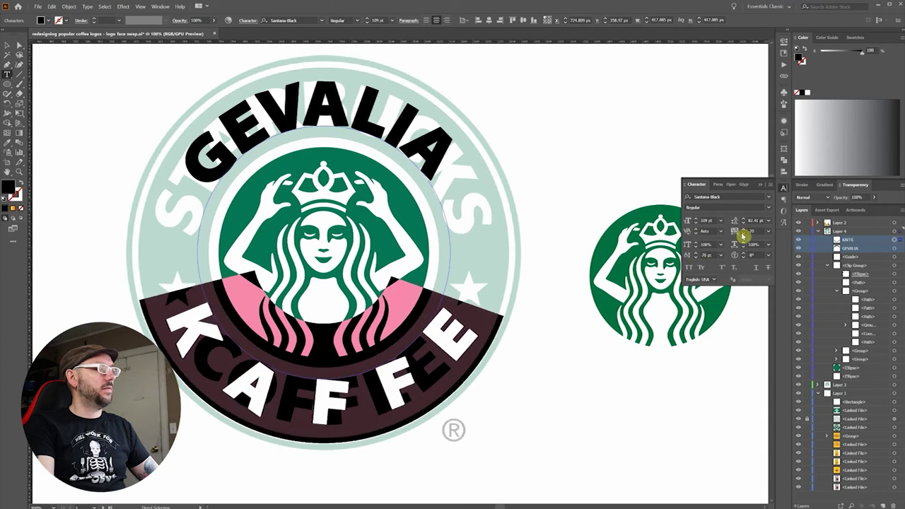
{"action": "left_click", "coordinate": [746, 256]}
{"action": "left_click", "coordinate": [693, 230]}
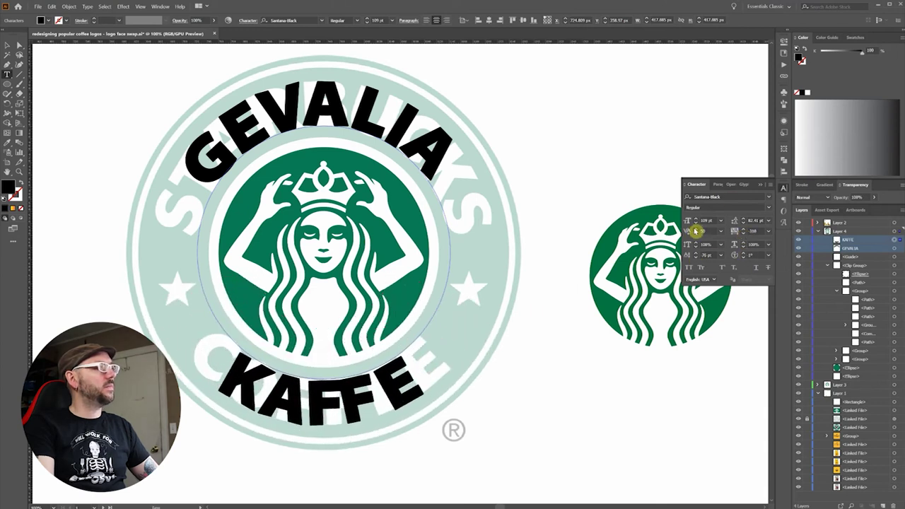
{"action": "key", "text": "Escape"}
- Make GEVALIA and KAFFE white and draw a large green circle behind them
{"action": "left_click", "coordinate": [807, 94]}
{"action": "key", "text": "l"}
{"action": "left_click_drag", "start_coordinate": [323, 252], "coordinate": [541, 71]}
- Make the small leaf a new Pattern Brush with 22% spacing and no outline
{"action": "left_click", "coordinate": [404, 299]}
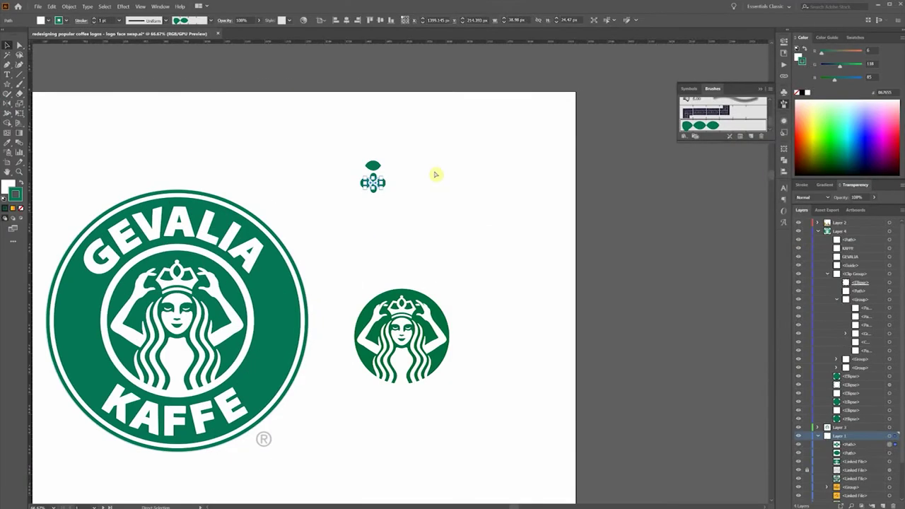
{"action": "key", "text": "slash"}
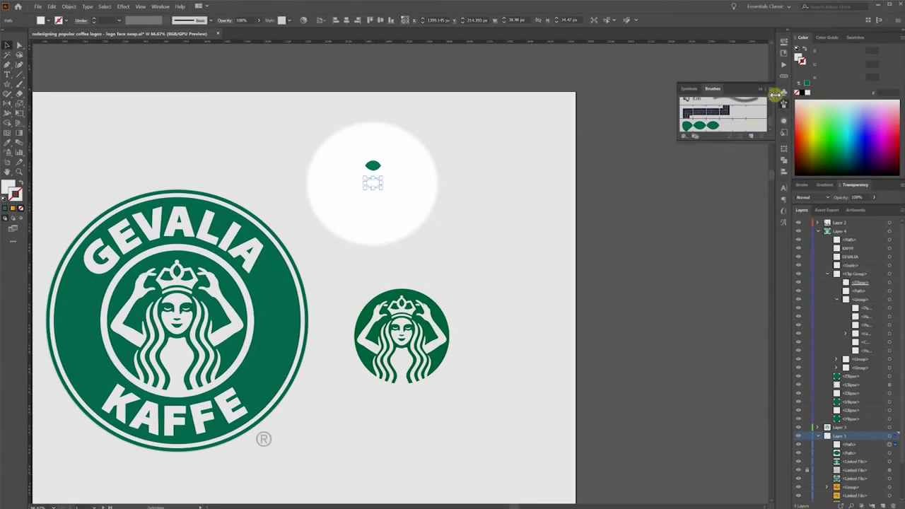
{"action": "left_click", "coordinate": [770, 88]}
{"action": "left_click", "coordinate": [810, 102]}
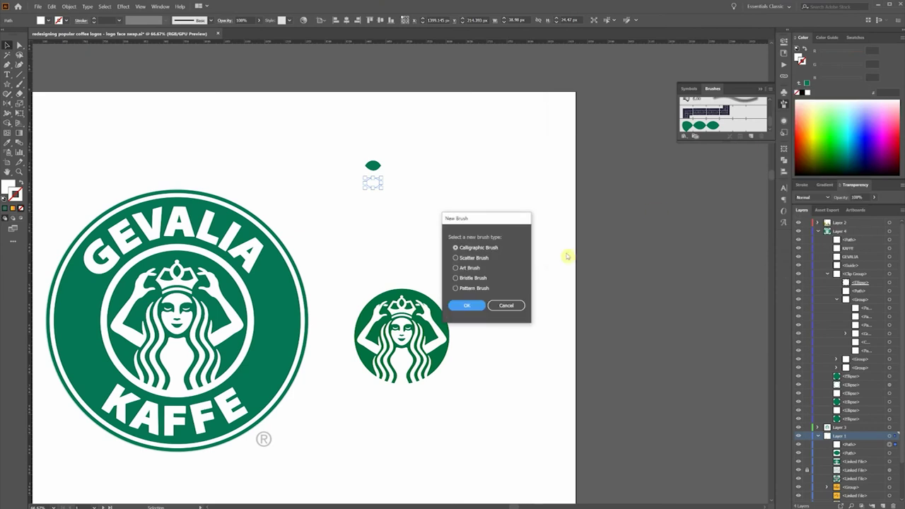
{"action": "left_click", "coordinate": [470, 306]}
{"action": "key", "text": "Tab"}
{"action": "type", "text": "22"}
{"action": "key", "text": "Return"}
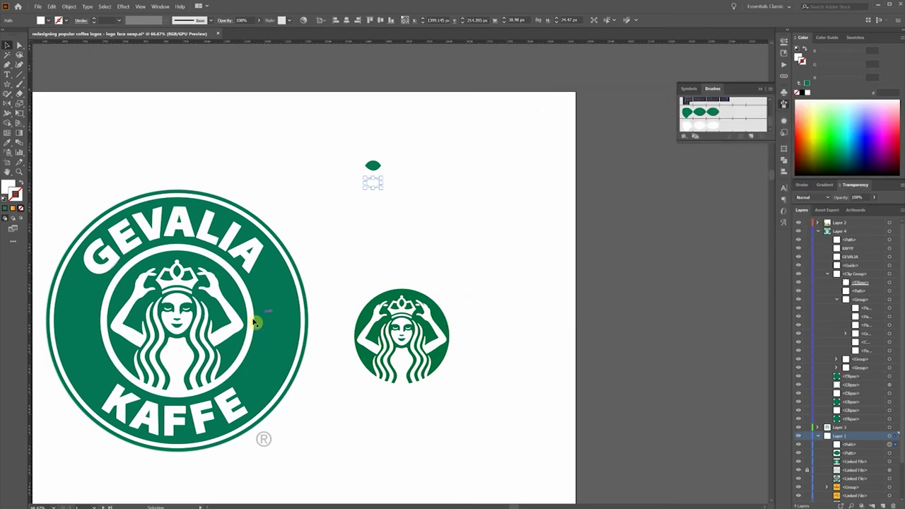
- Apply the leaf brush to the resized inner ring at 1.25 pt stroke weight
{"action": "left_click", "coordinate": [266, 308]}
{"action": "left_click_drag", "start_coordinate": [253, 252], "coordinate": [280, 223]}
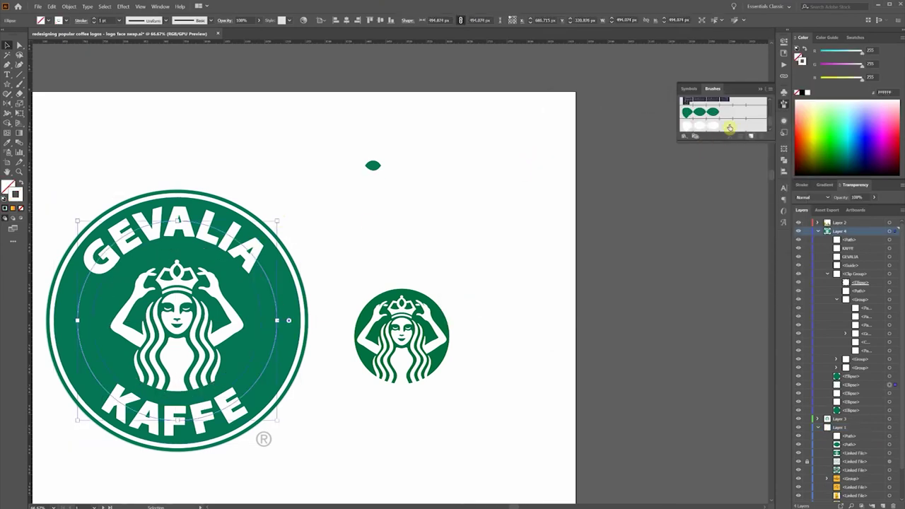
{"action": "left_click", "coordinate": [723, 126]}
{"action": "left_click", "coordinate": [802, 184]}
{"action": "left_click", "coordinate": [822, 196]}
{"action": "left_click", "coordinate": [811, 207]}
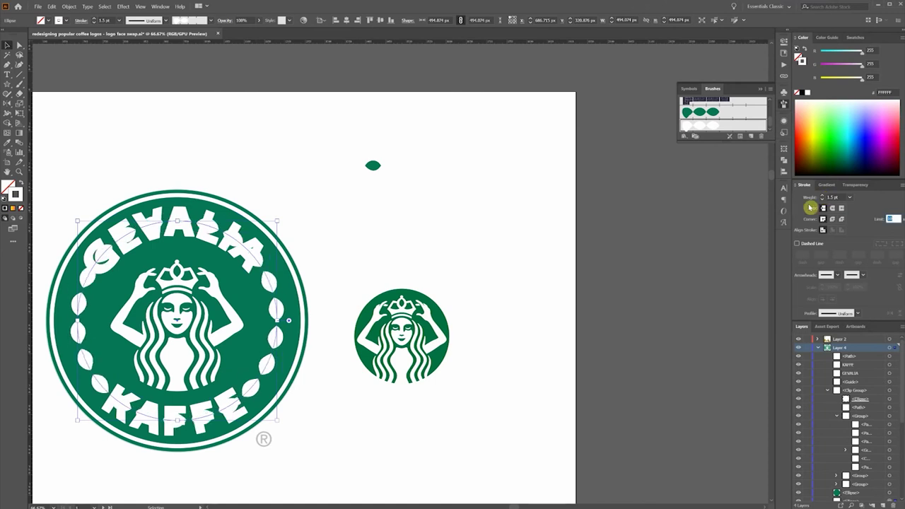
{"action": "key", "text": "p"}
{"action": "left_click", "coordinate": [185, 439]}
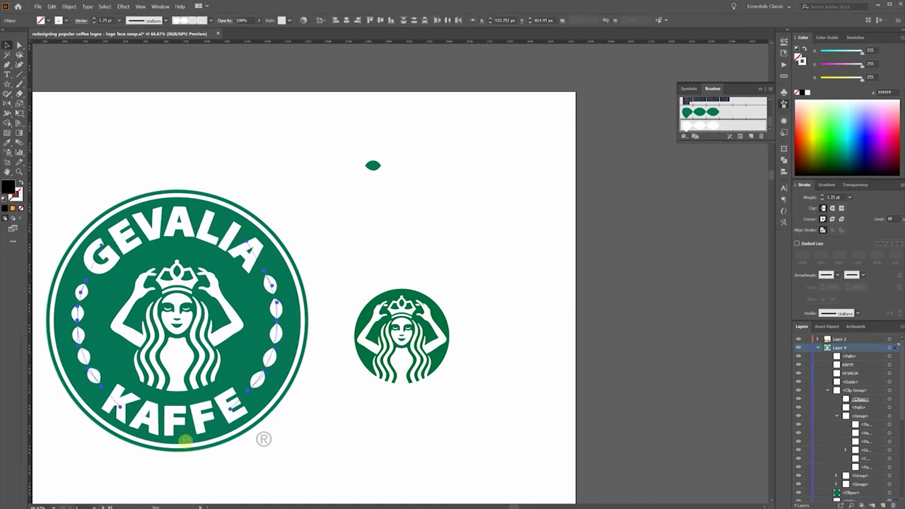